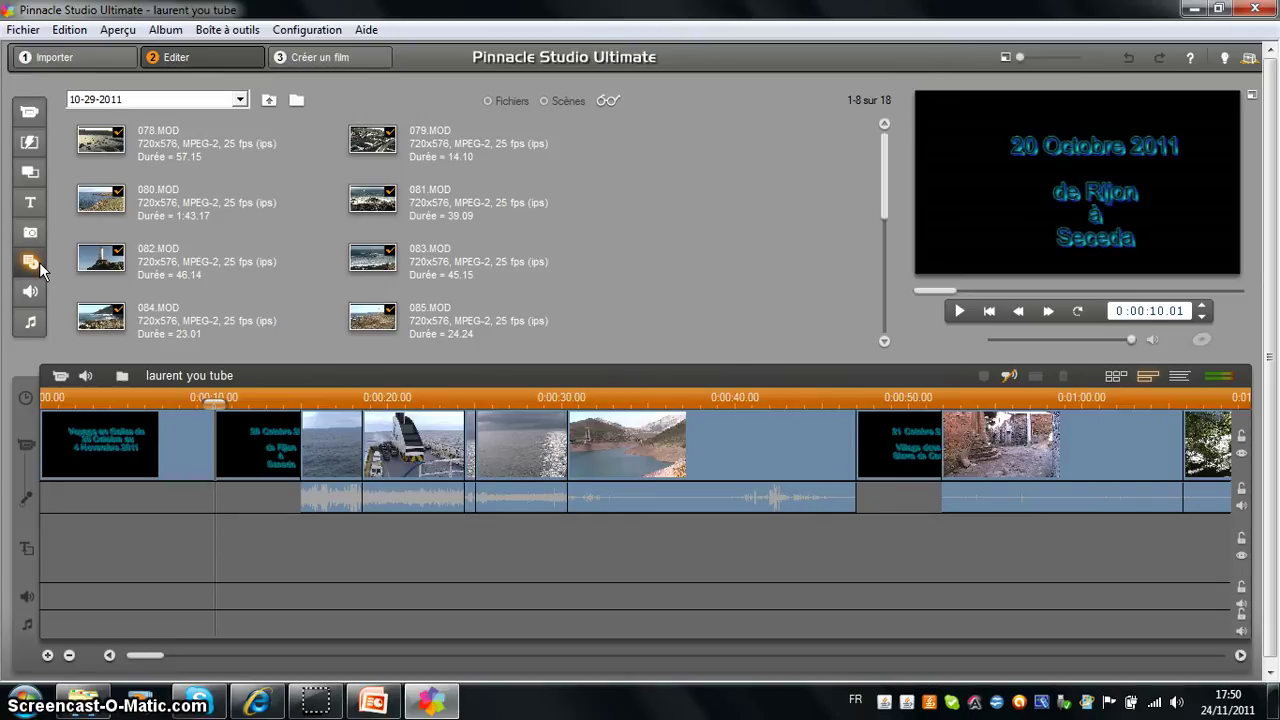
- Insert the blue Rubans - Inférieur 16x9 disc menu after the opening title on the timeline, choosing to create the chapters manually
left_click(31, 262)
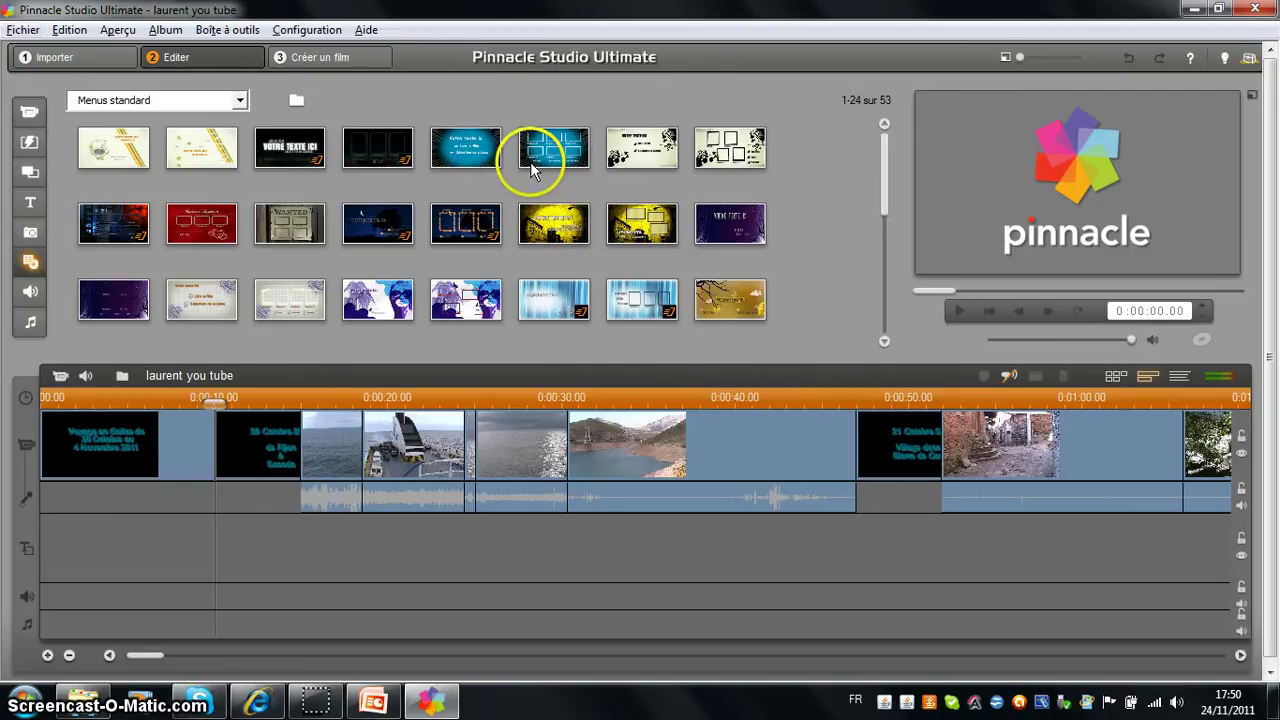
left_click(635, 308)
mouse_move(633, 308)
left_mouse_down()
mouse_move(358, 448)
mouse_move(241, 437)
left_mouse_up()
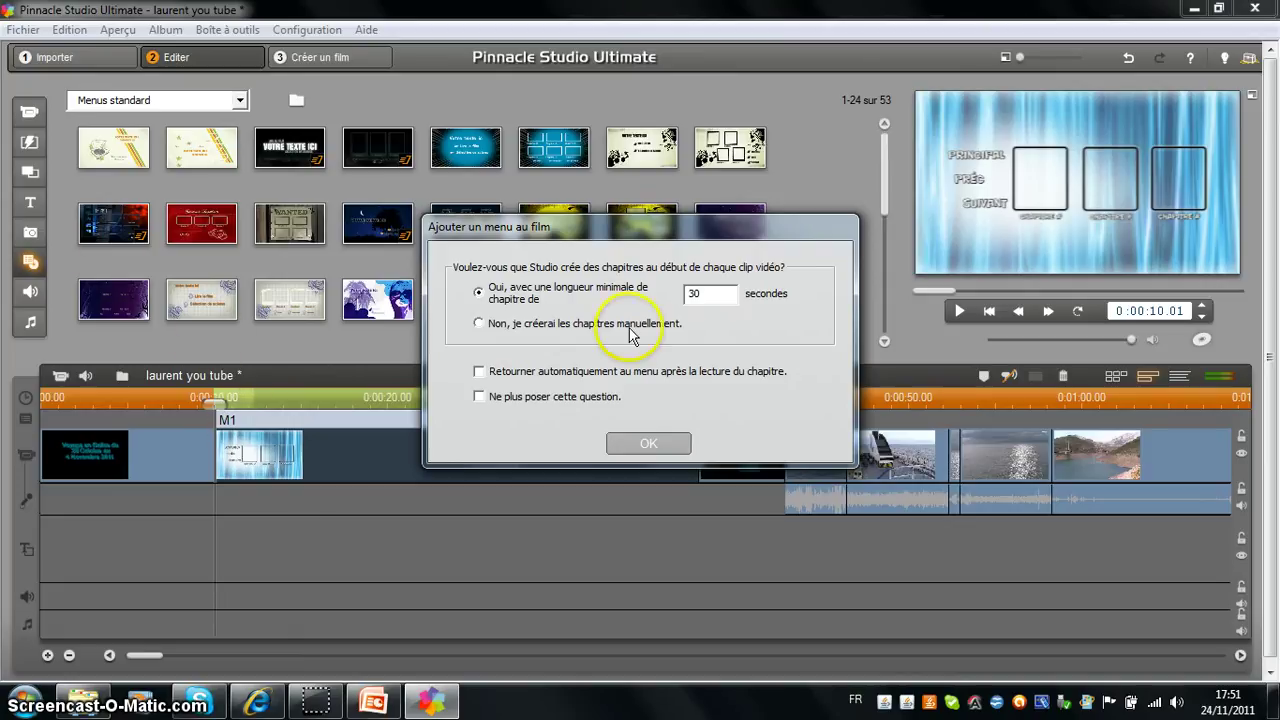
left_click(535, 324)
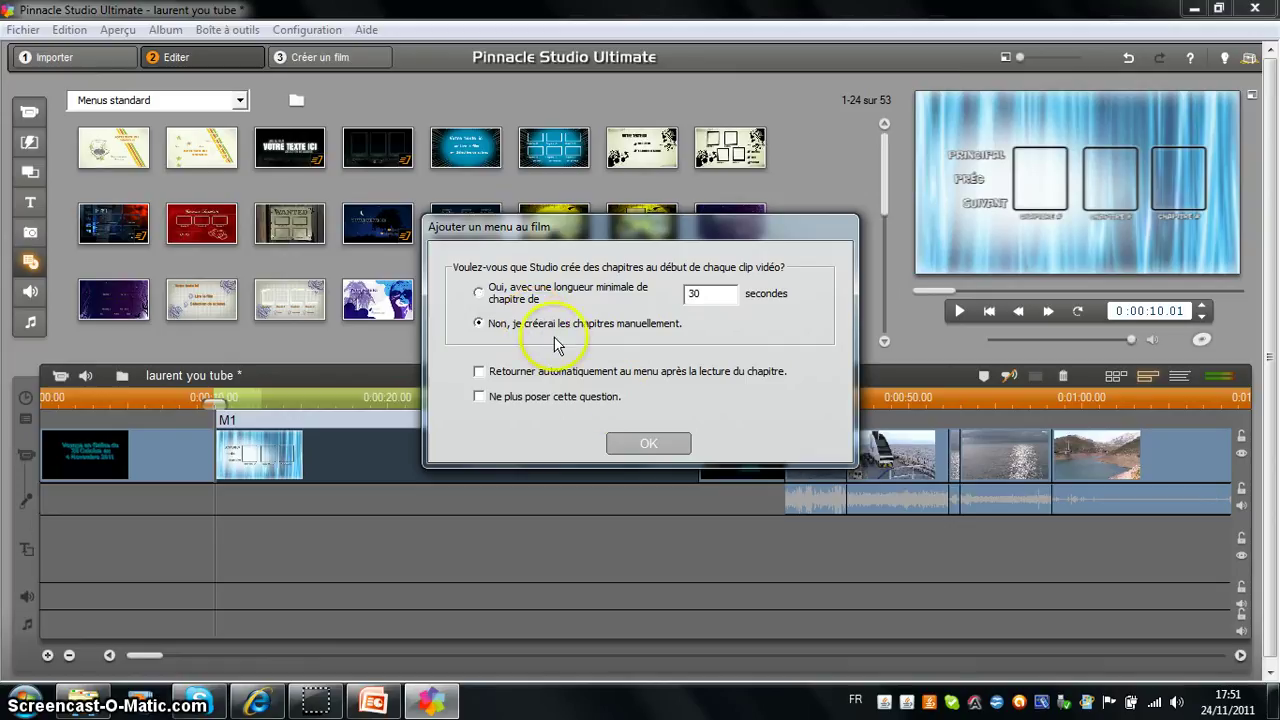
left_click(640, 443)
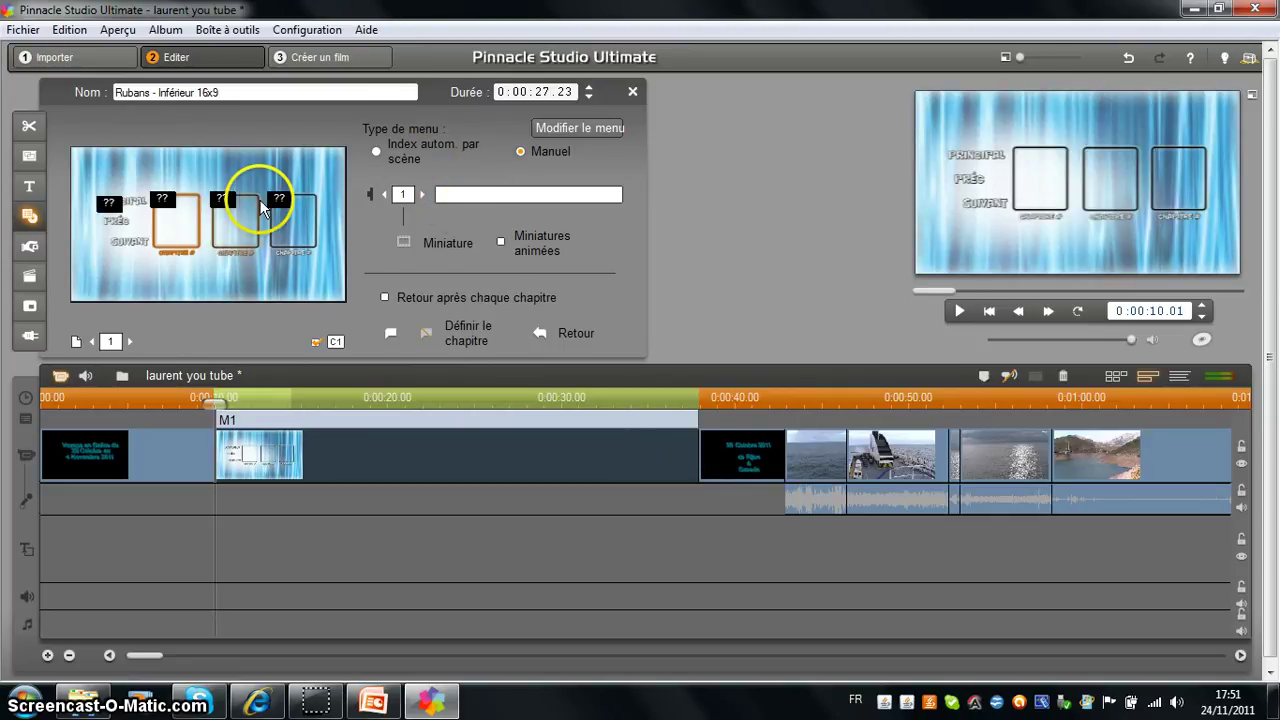
- Define a disc chapter for menu button 1 near the start of the 20 Octobre 2011 title clip, at about 0:00:38.23
left_click(444, 198)
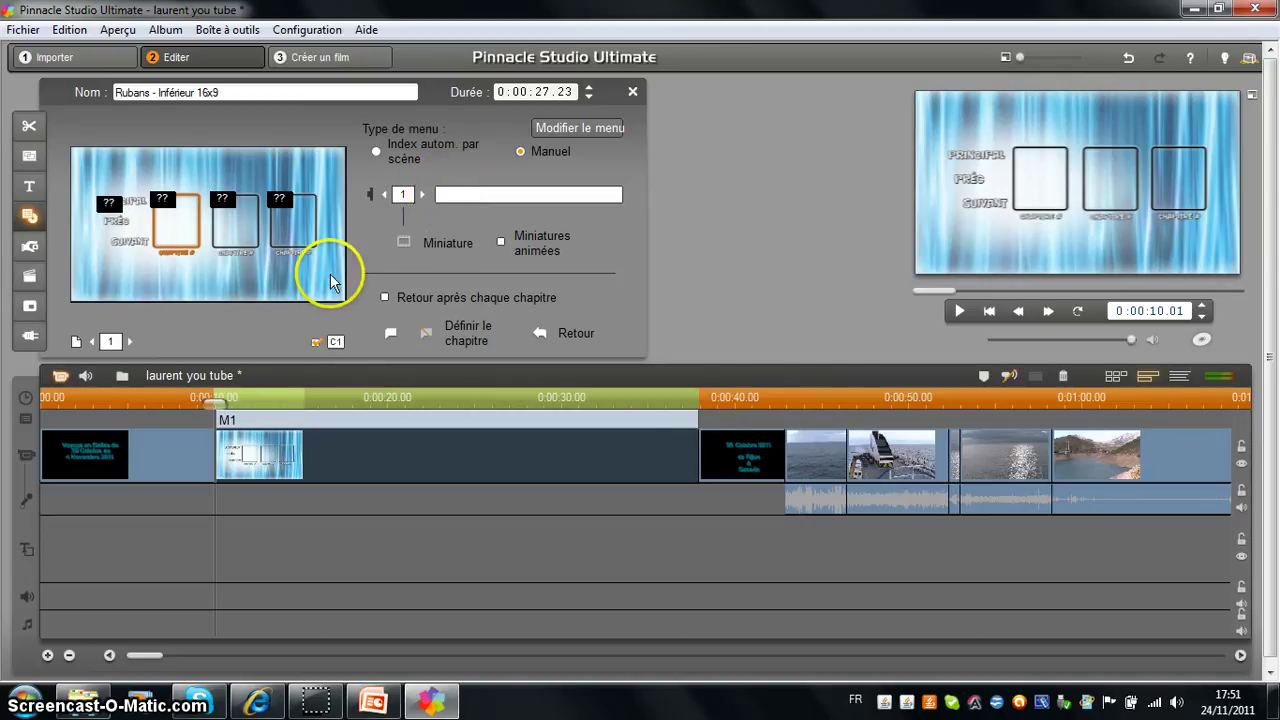
left_click(423, 196)
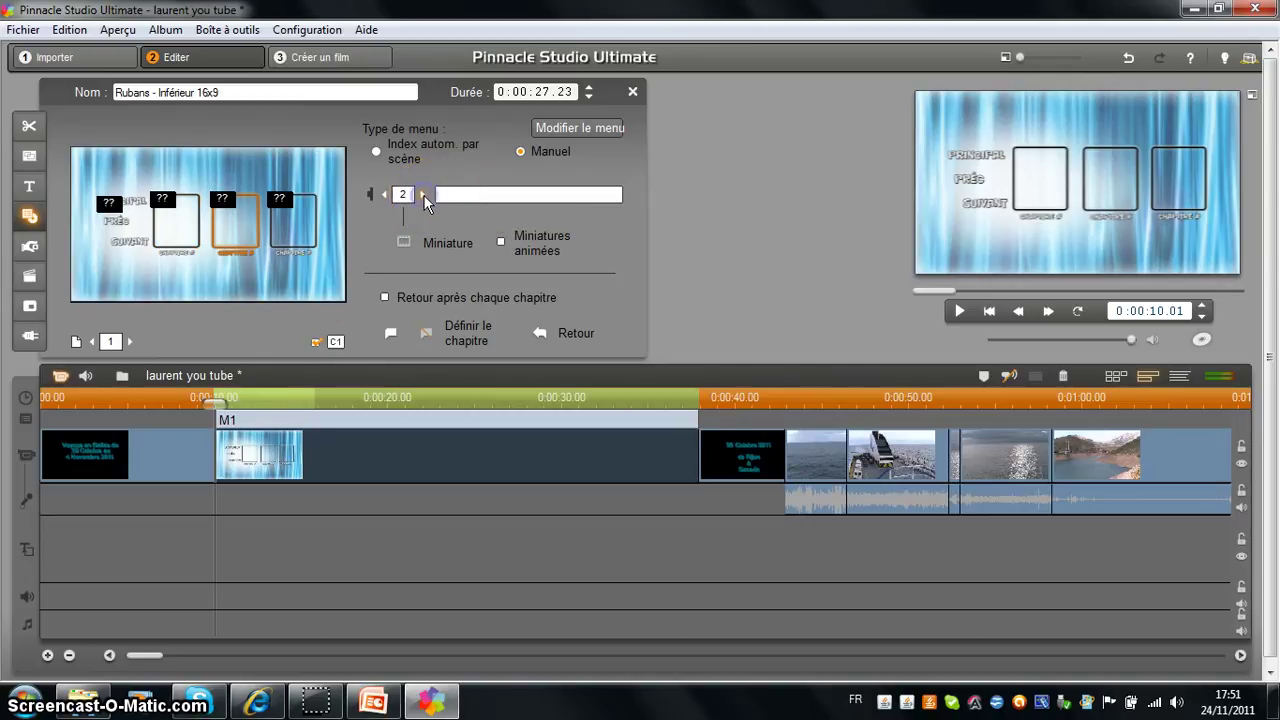
left_click(366, 193)
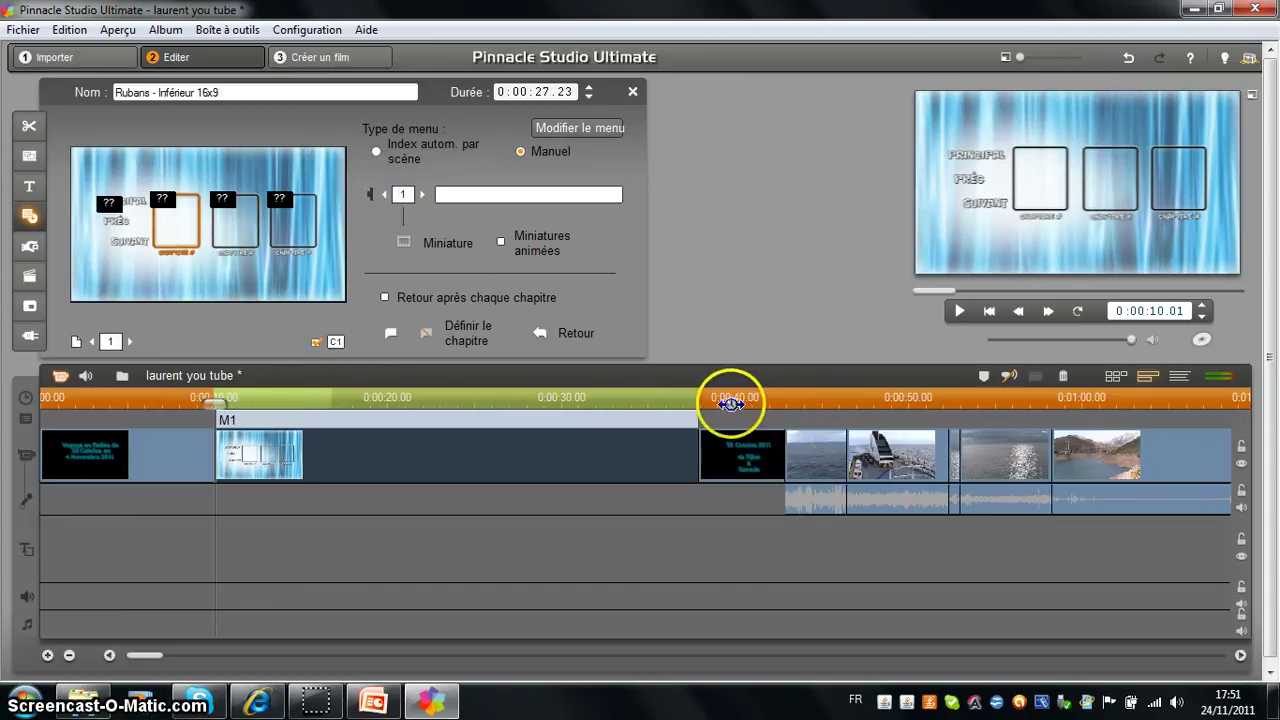
left_click(733, 400)
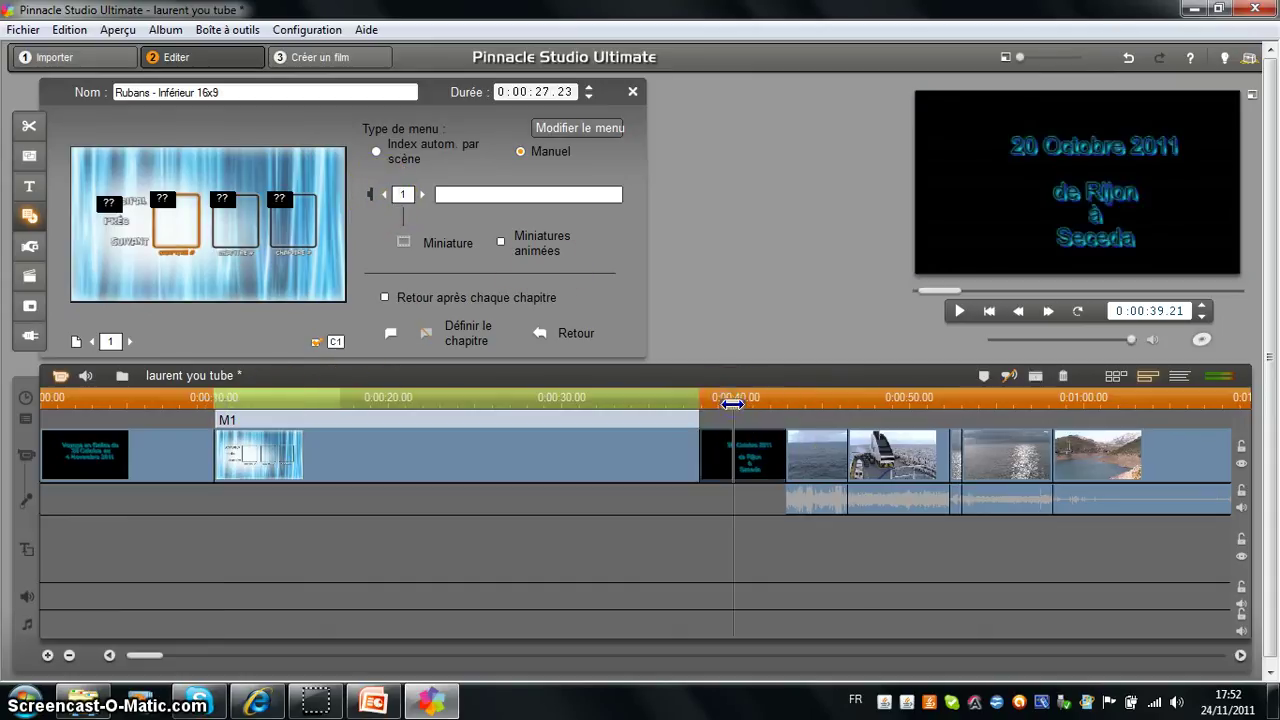
left_click_drag(733, 403, 703, 403)
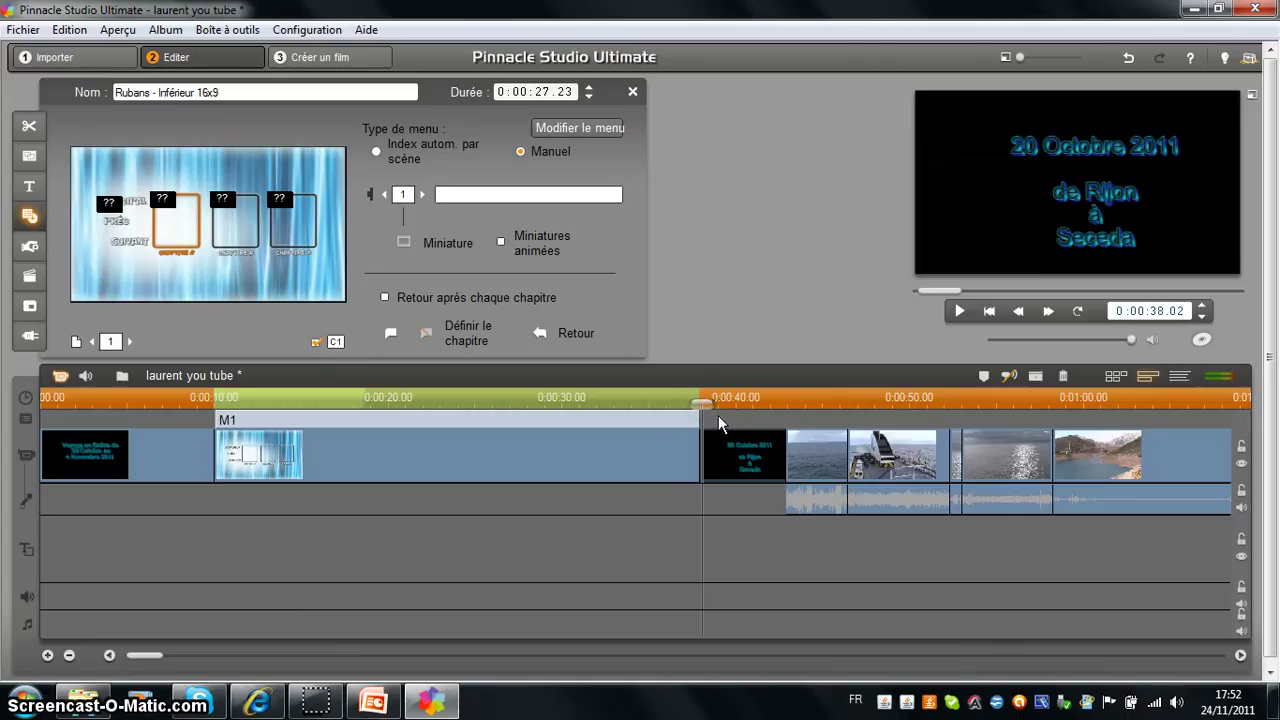
left_click(718, 415)
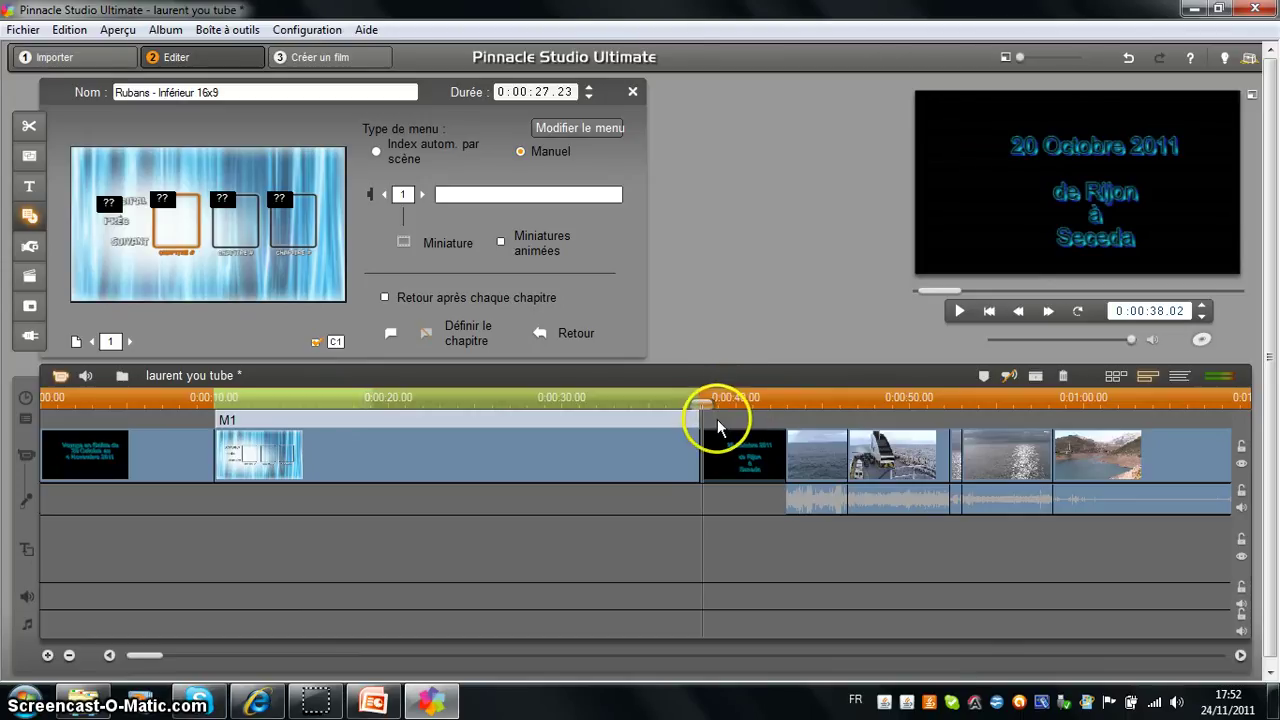
right_click(719, 424)
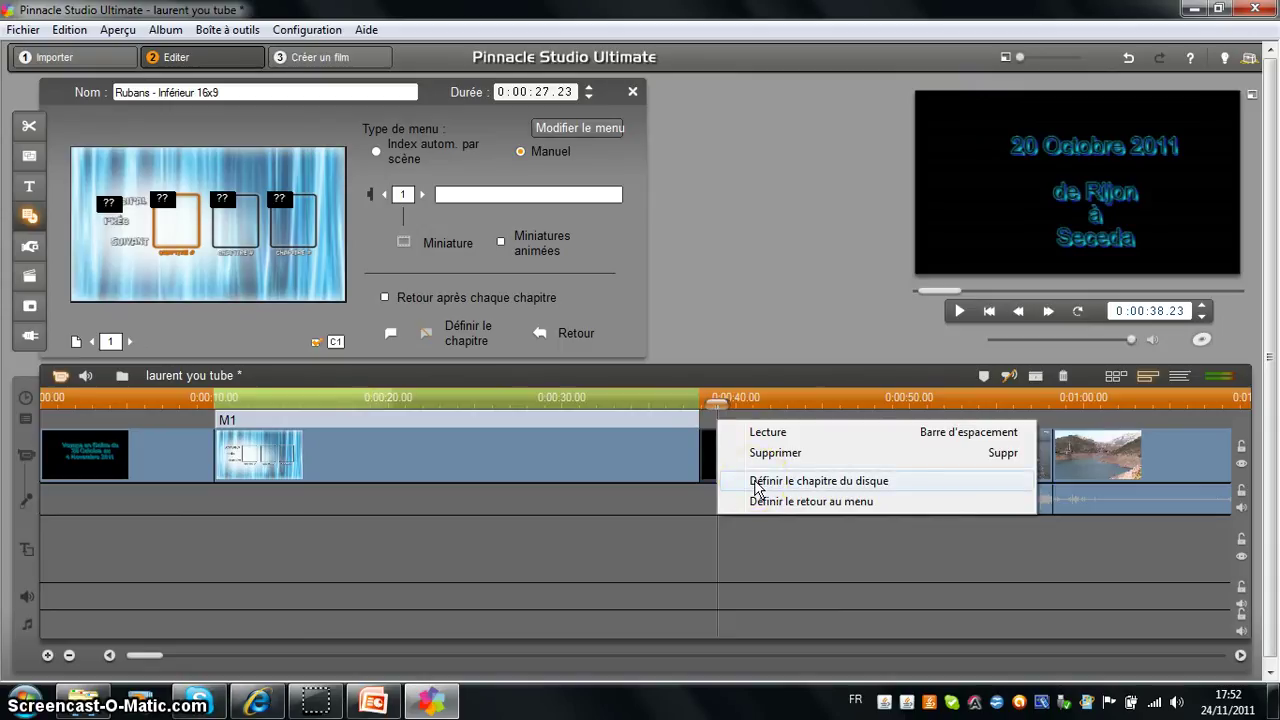
left_click(800, 481)
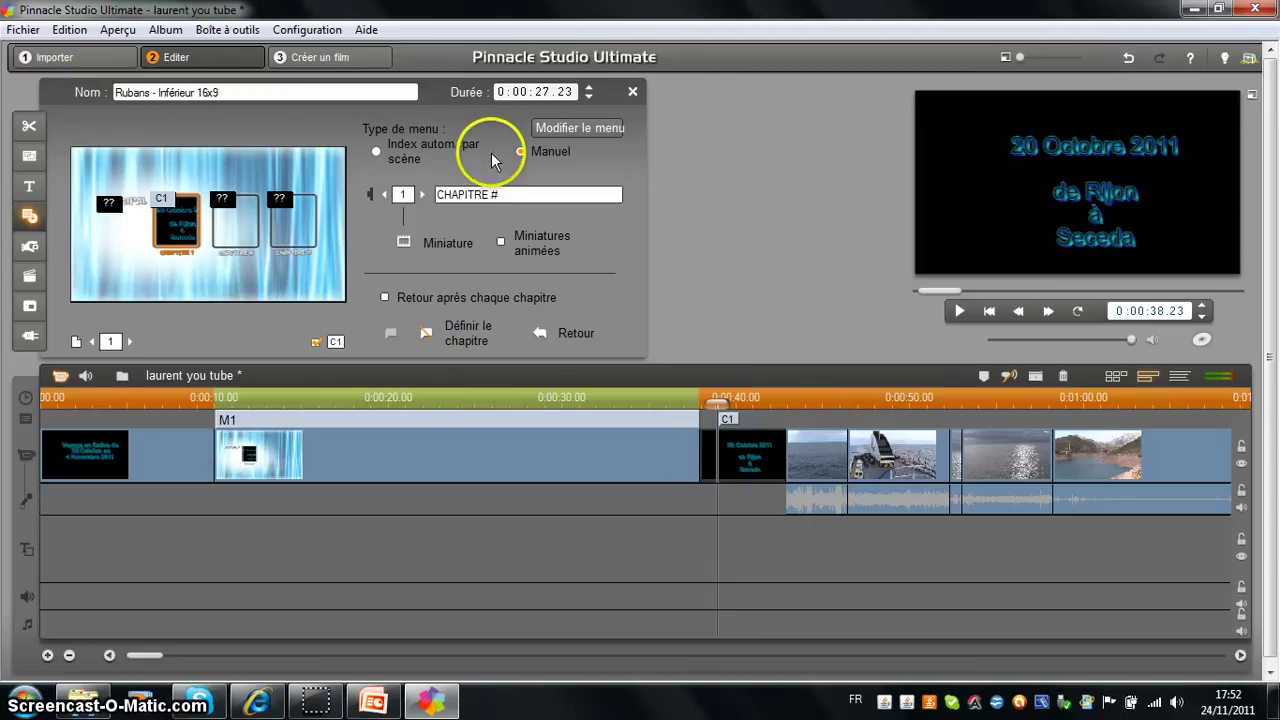
- Define a disc chapter for menu button 2 near the start of the 21 Octobre 2011 title clip, at about 0:01:15.22
left_click(422, 198)
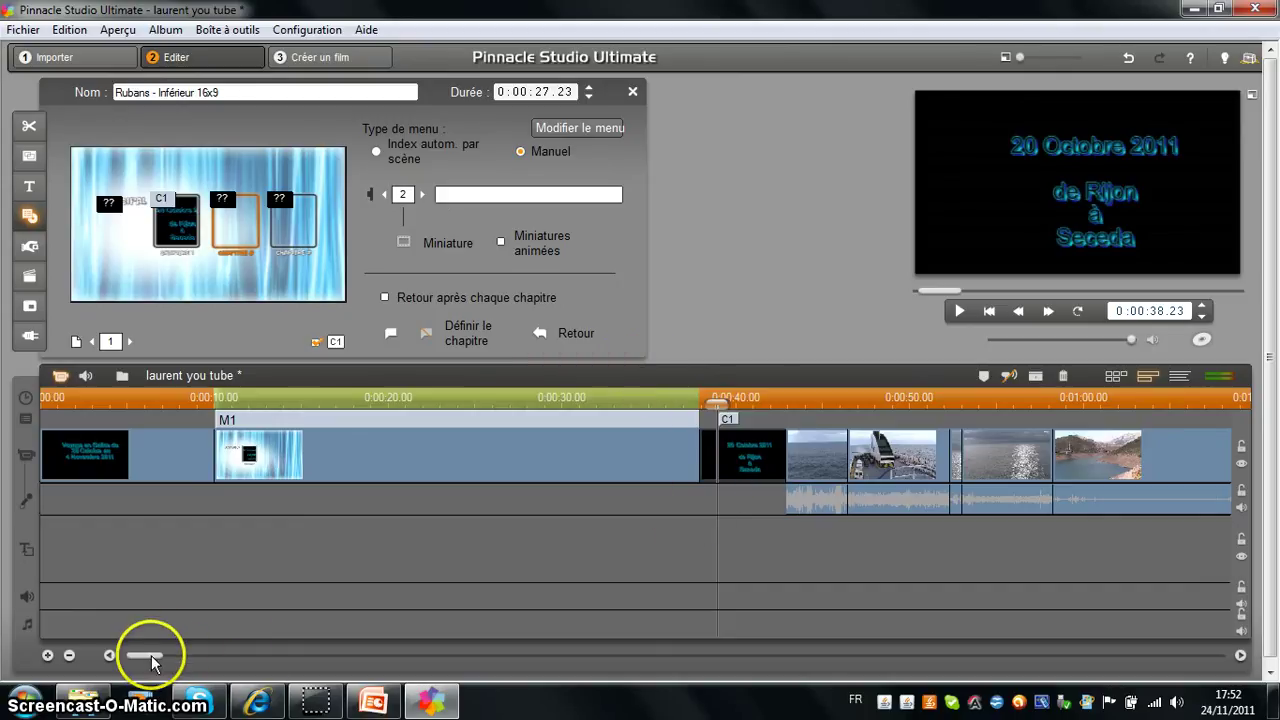
left_click_drag(145, 655, 186, 665)
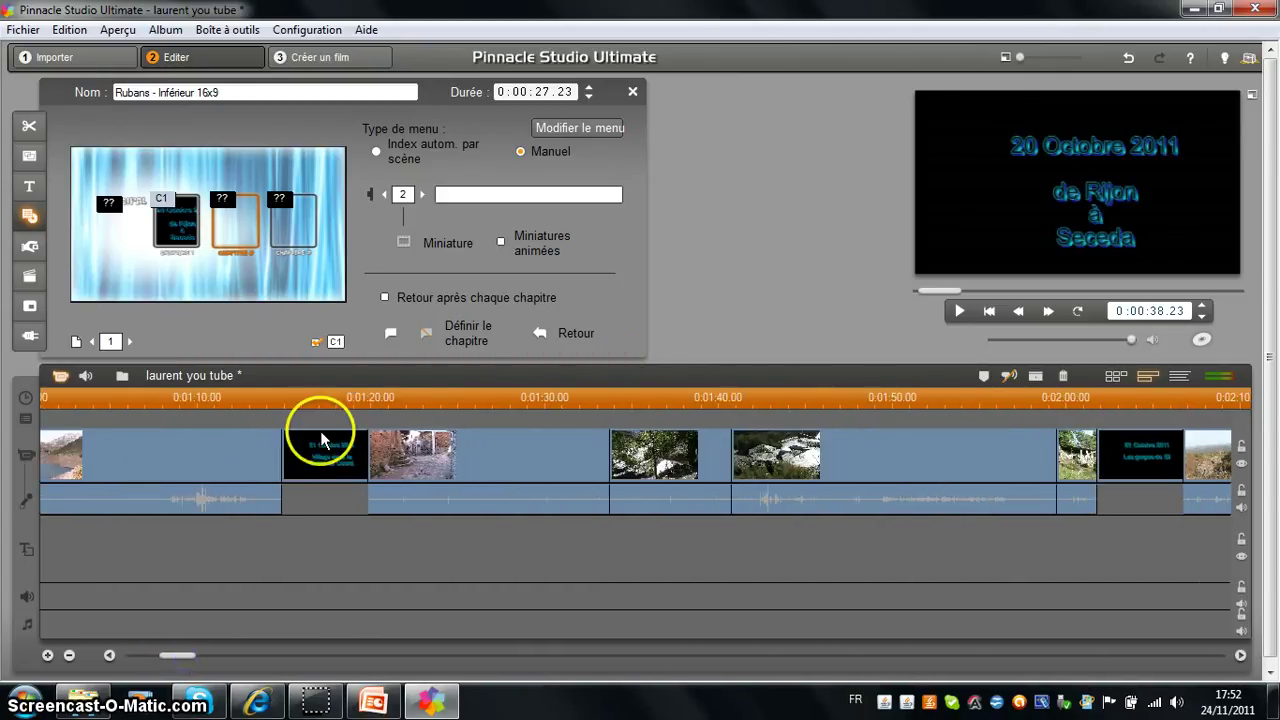
left_click_drag(305, 401, 288, 402)
left_click(405, 425)
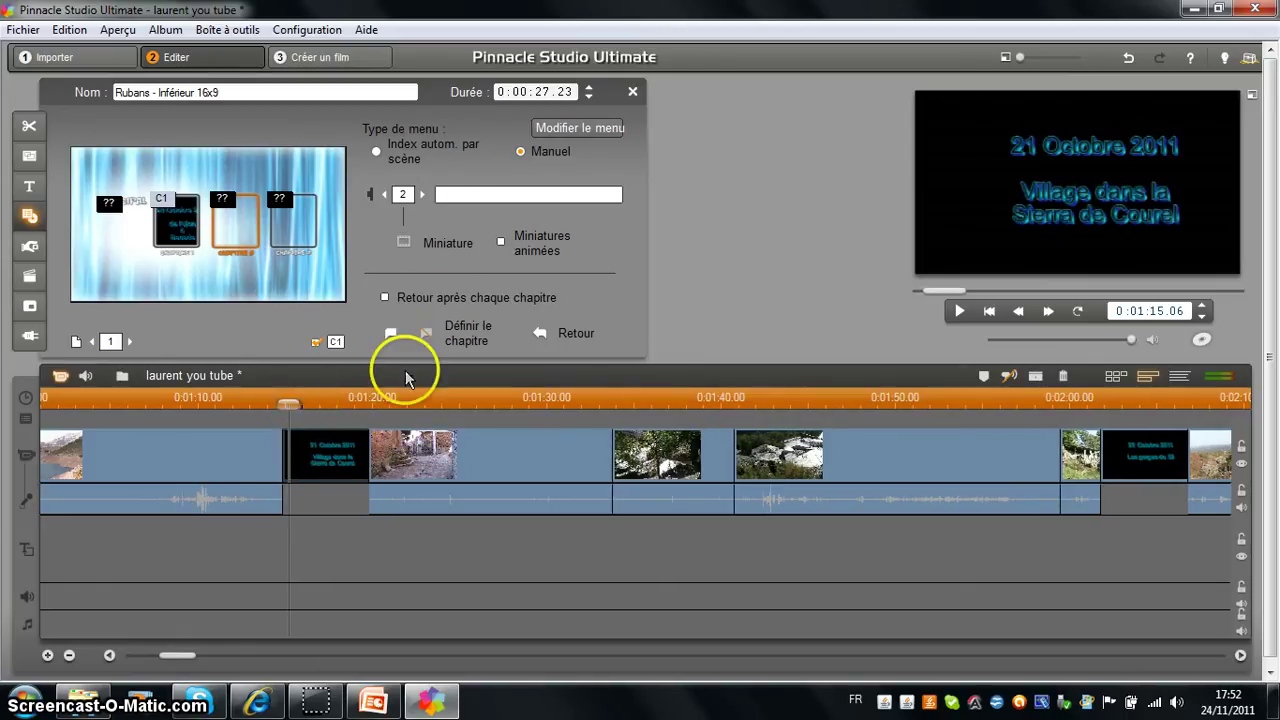
left_click_drag(360, 400, 314, 409)
right_click(316, 423)
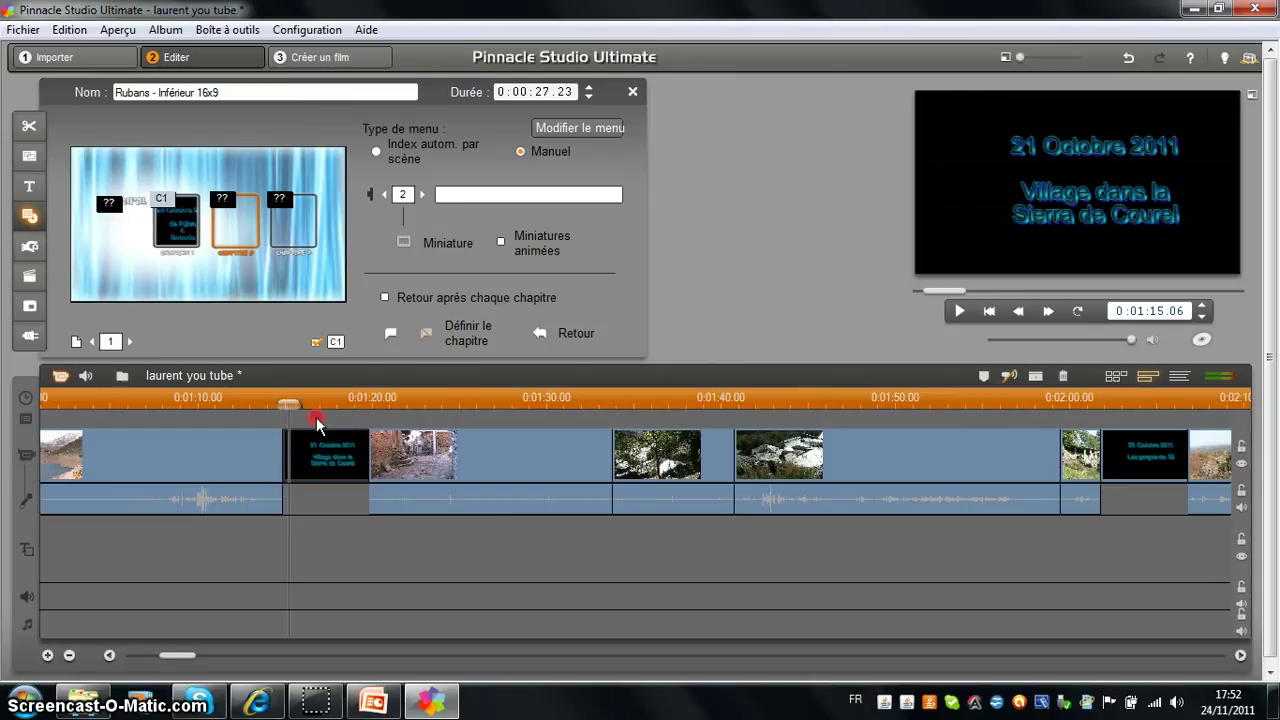
left_click(309, 409)
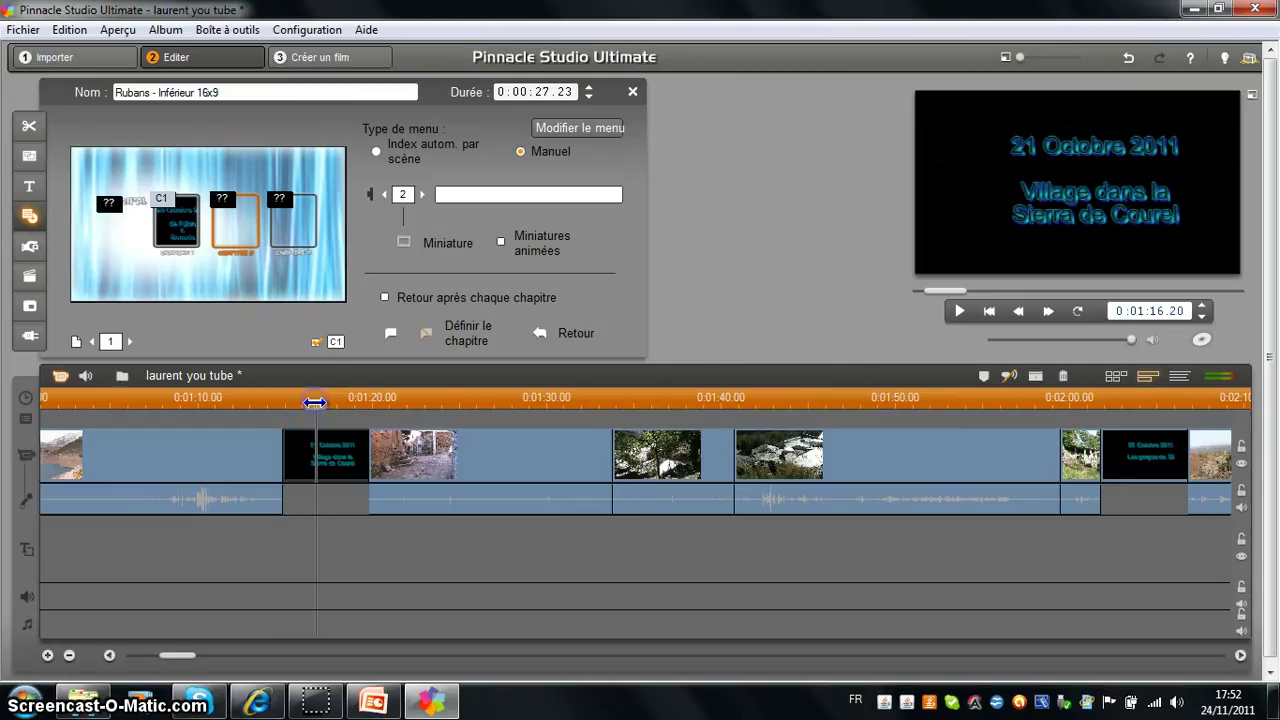
left_click_drag(310, 401, 286, 402)
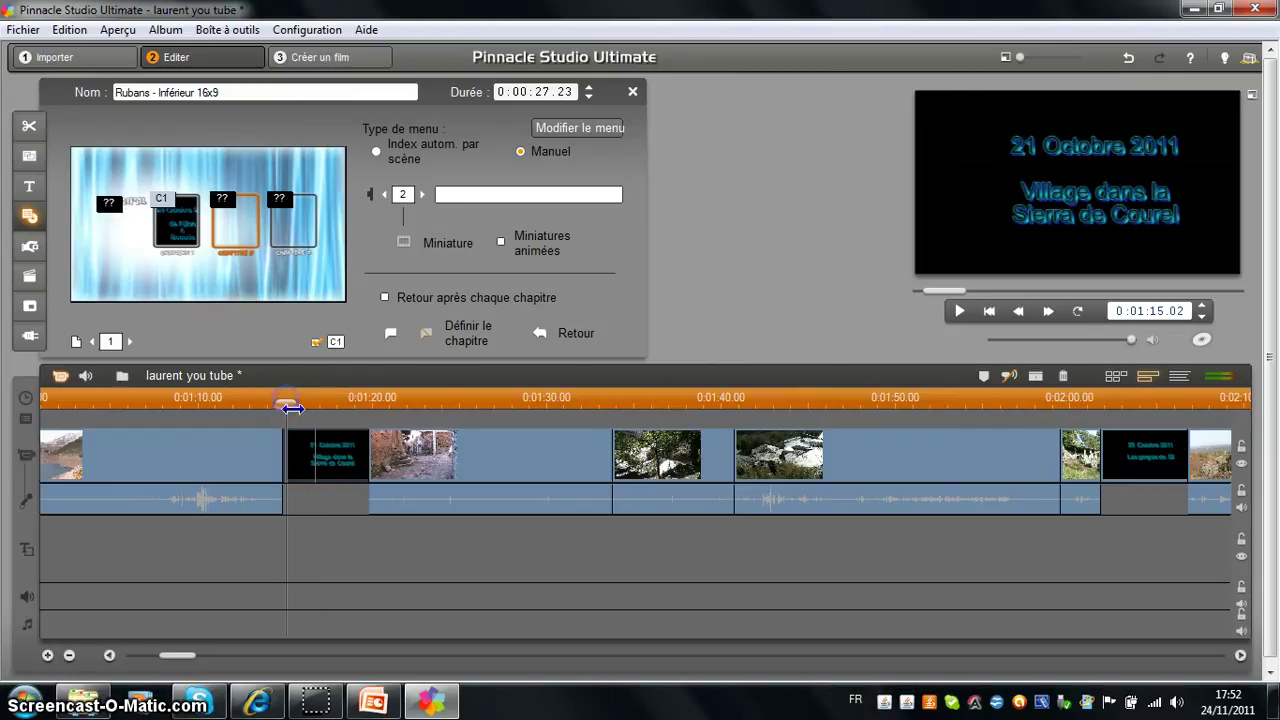
right_click(300, 425)
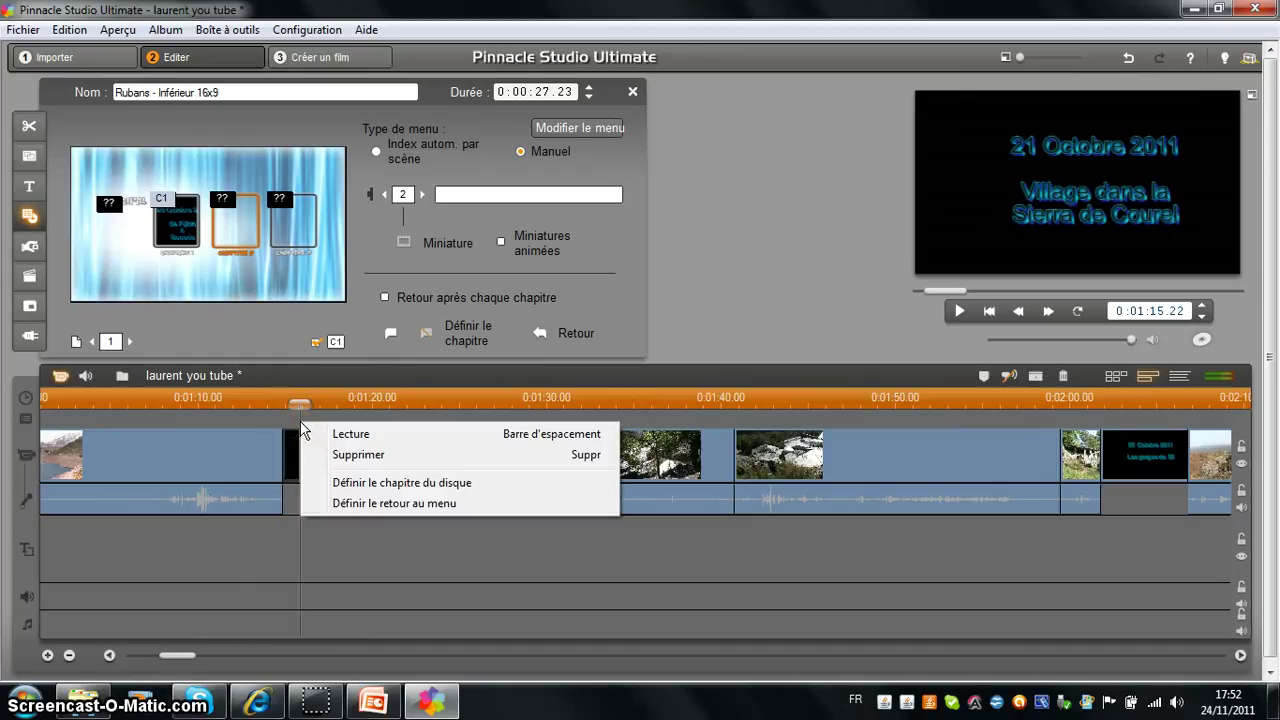
left_click(352, 484)
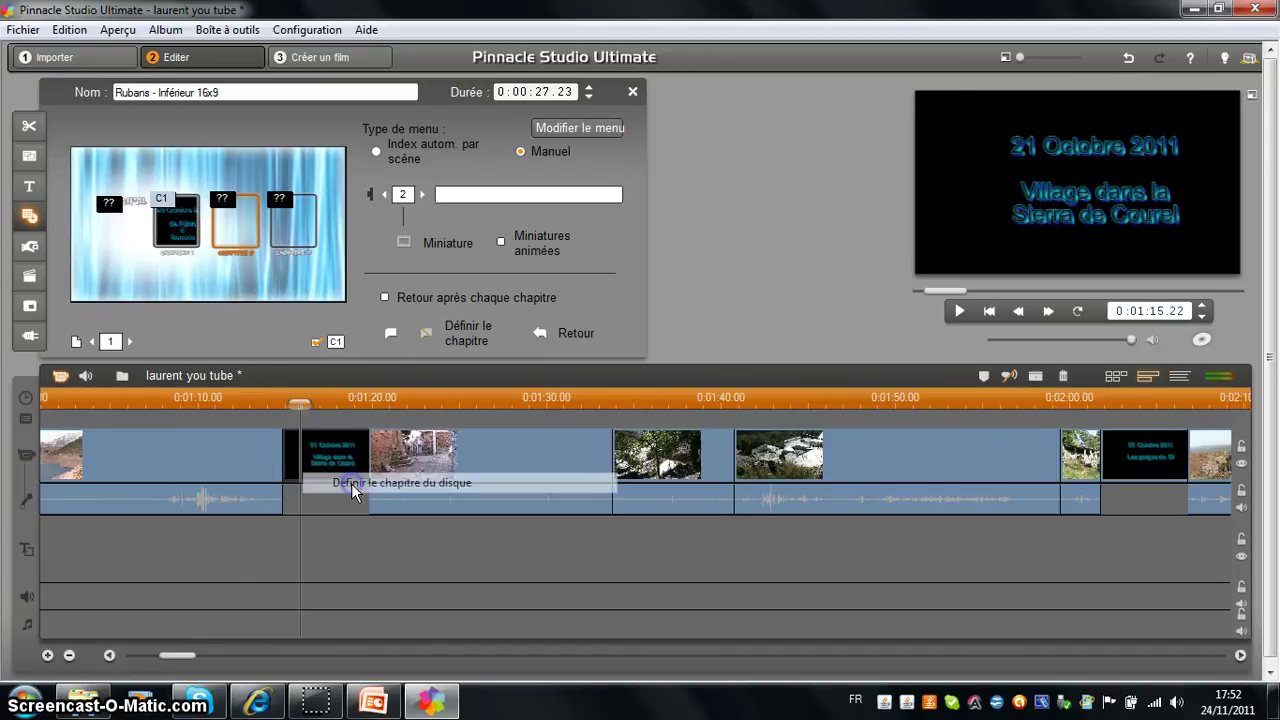
left_click_drag(320, 430, 304, 404)
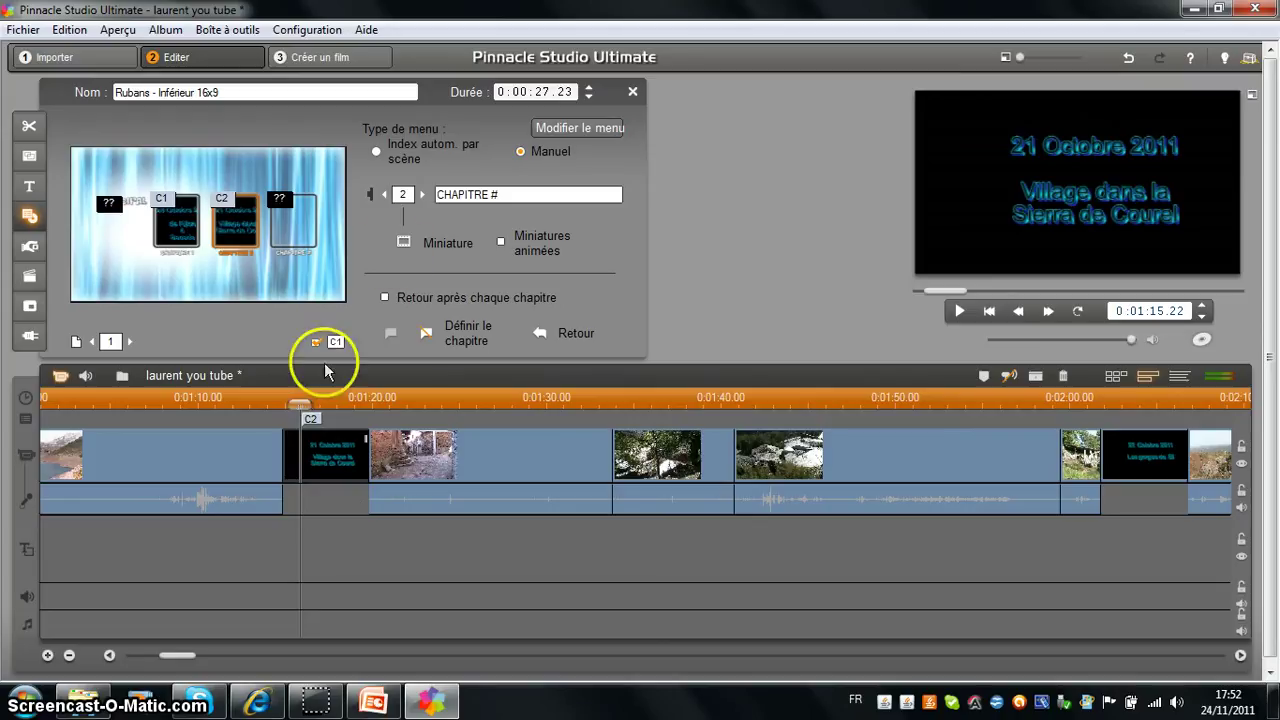
- Define a disc chapter for menu button 3 near the start of the 22 Octobre 2011 title clip, at about 0:02:03.02
left_click(424, 194)
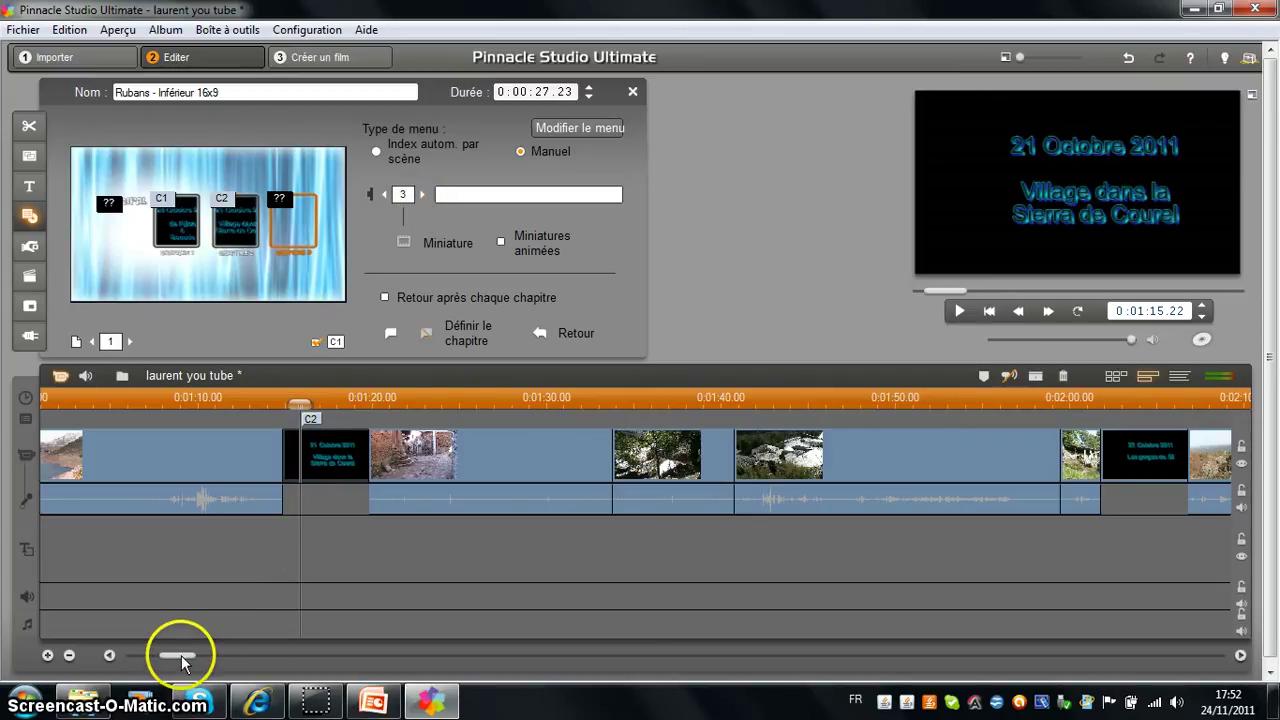
left_click_drag(177, 655, 197, 660)
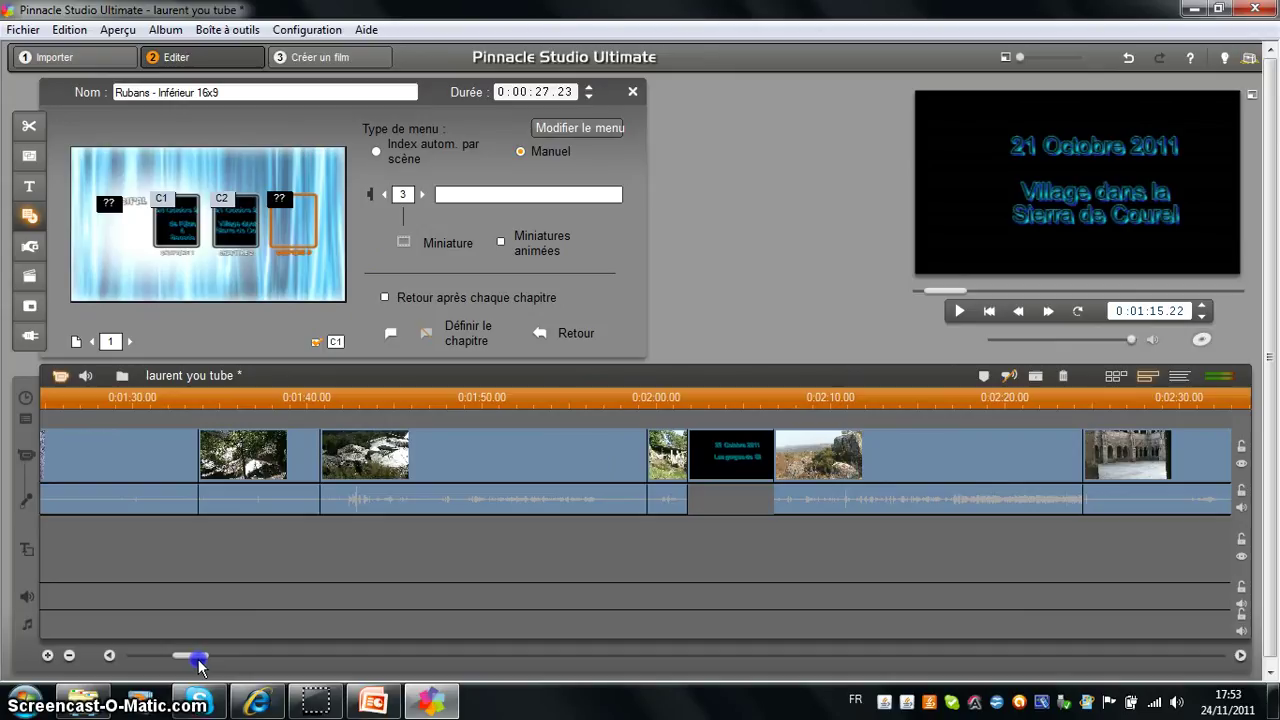
left_click_drag(197, 663, 206, 667)
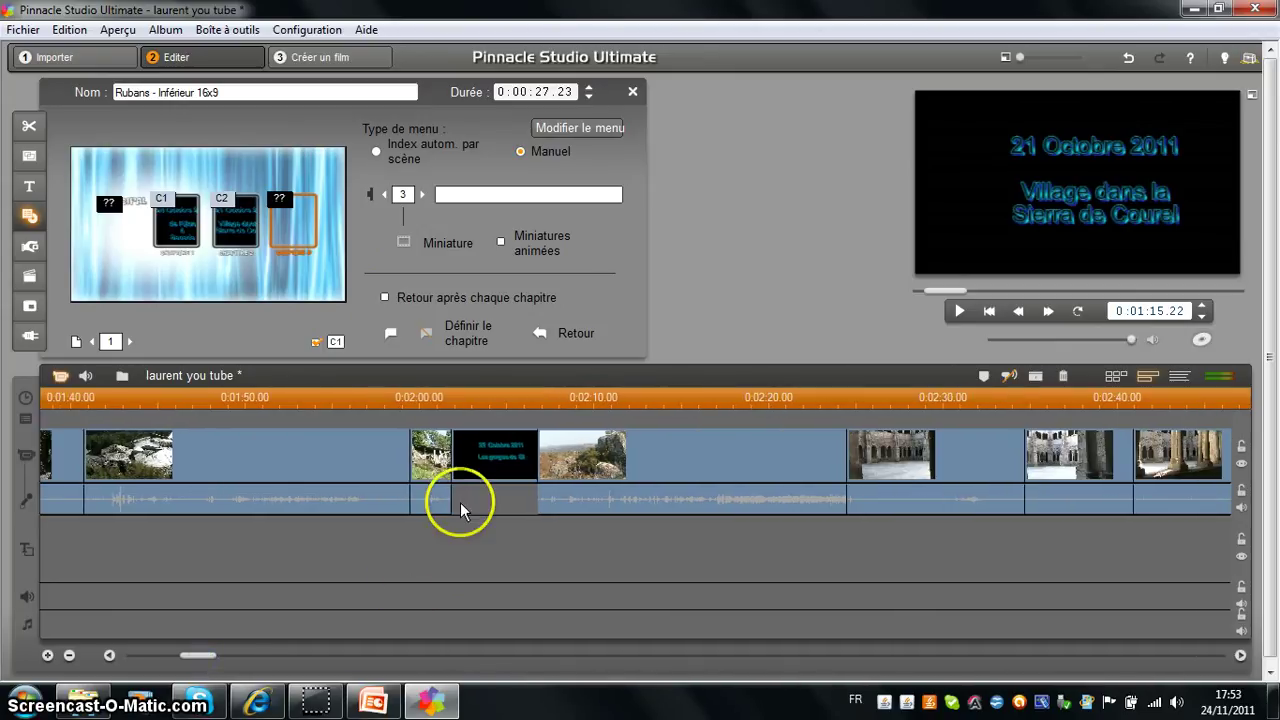
left_click(460, 399)
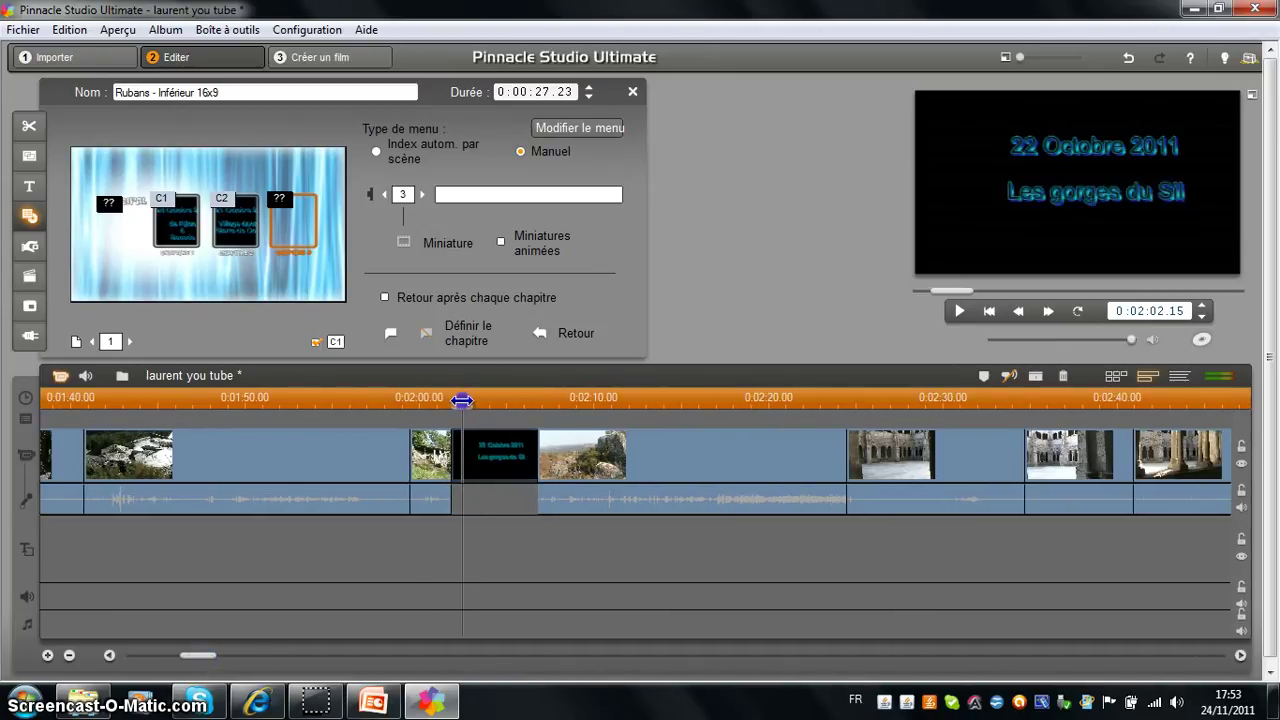
left_click_drag(460, 399, 456, 400)
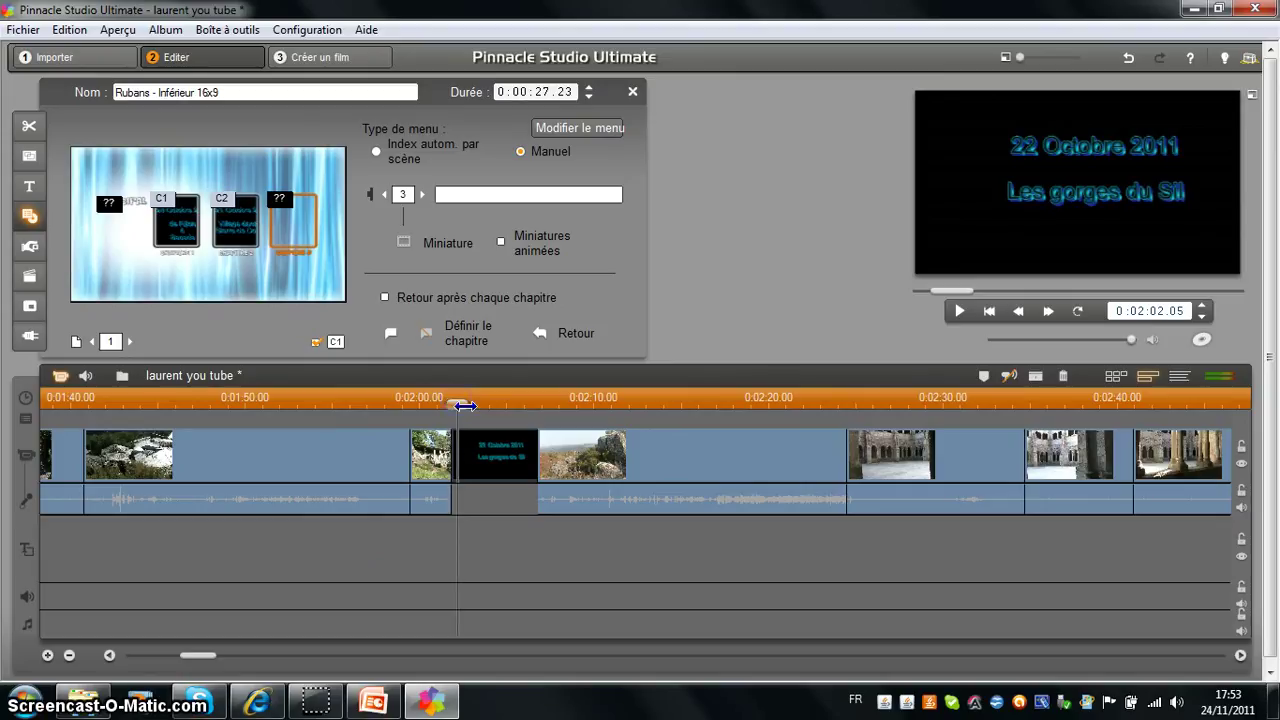
right_click(473, 417)
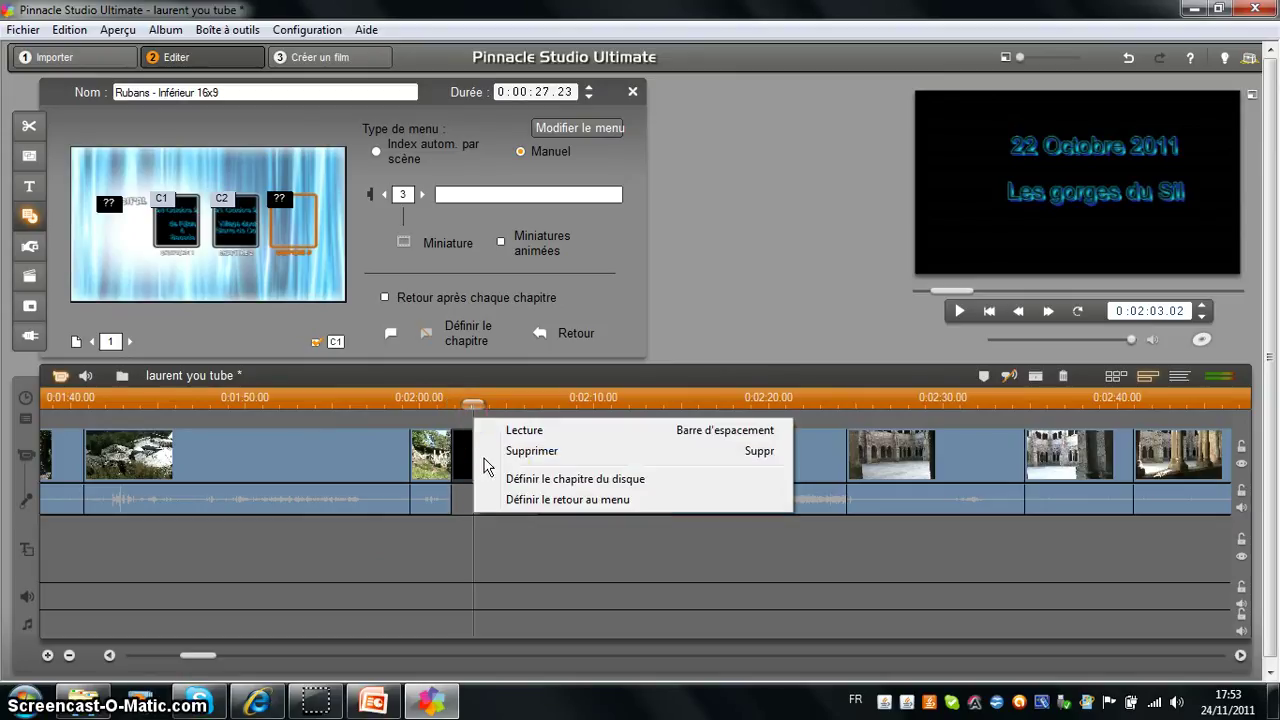
left_click(519, 482)
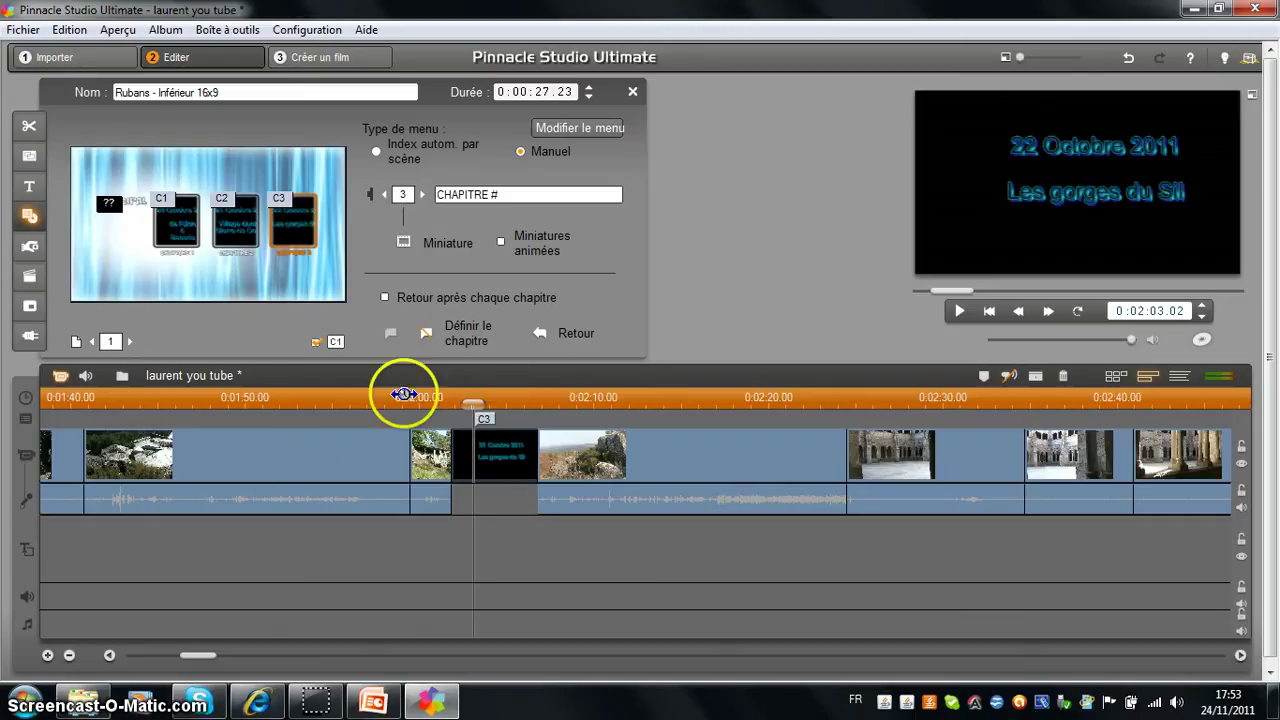
- Go back to menu button 1 and change its caption to "26 octobre #"
left_click(493, 194)
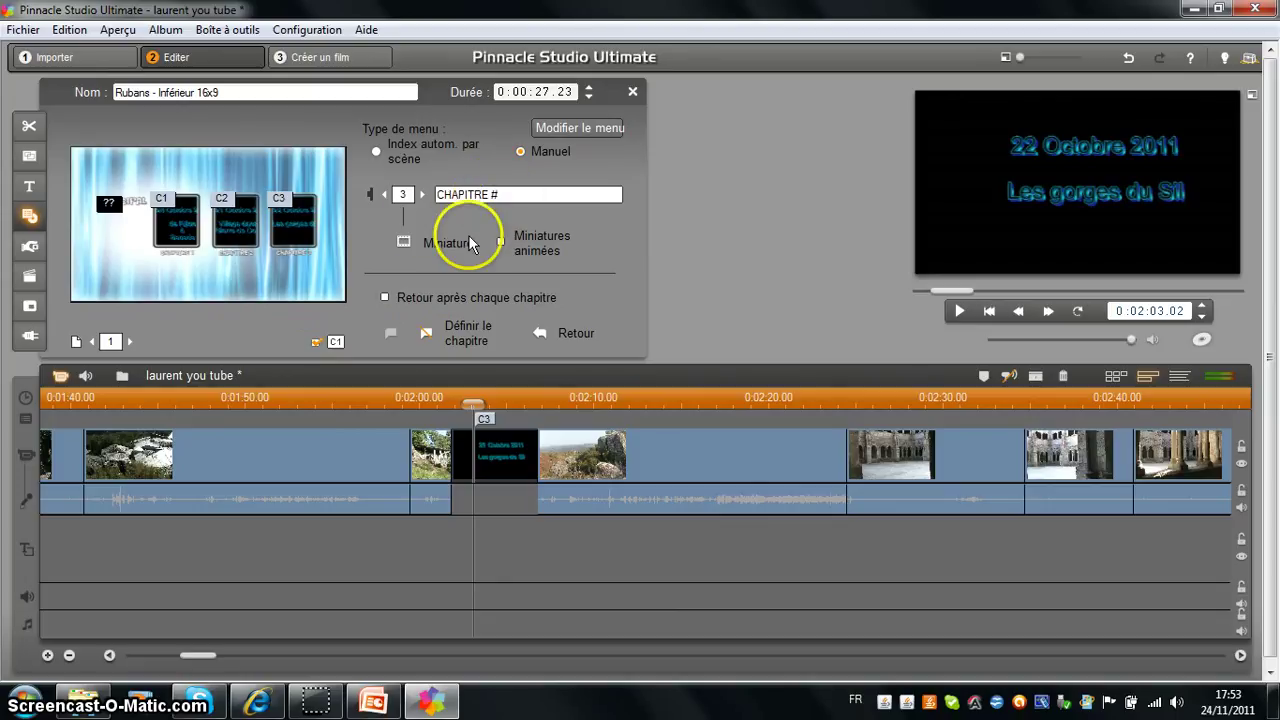
left_click(384, 195)
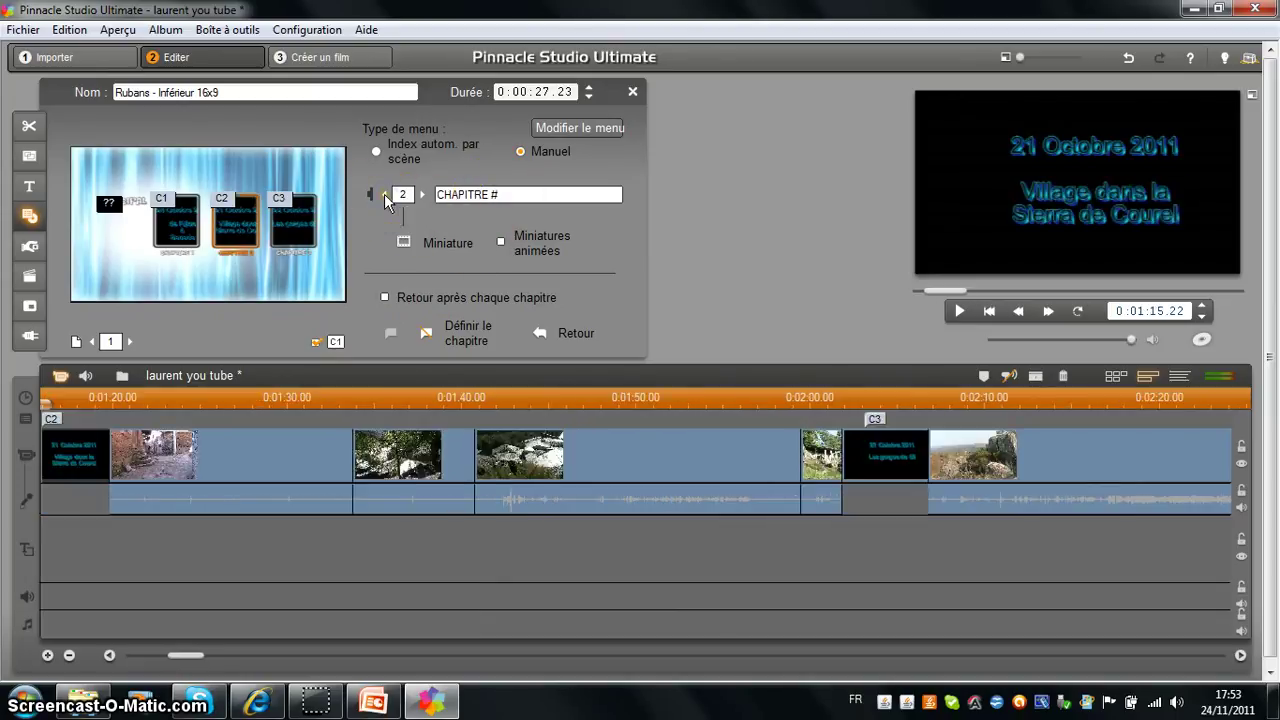
left_click(385, 195)
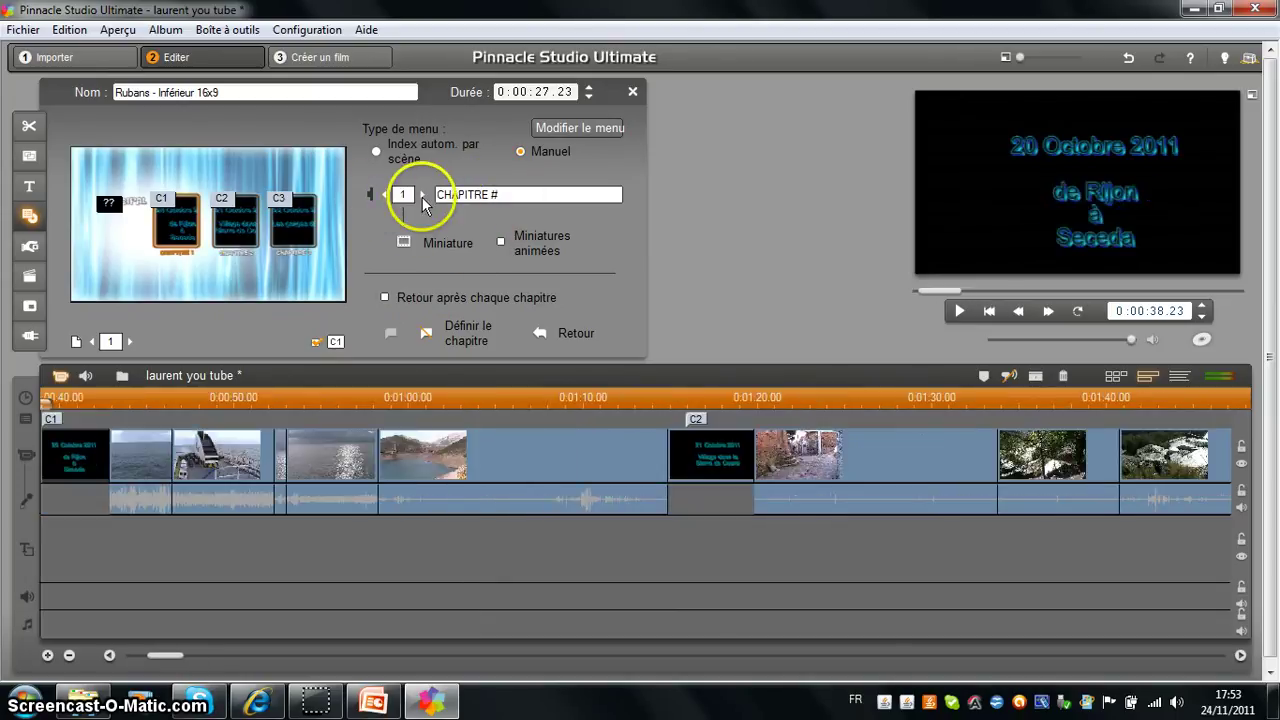
left_click(485, 195)
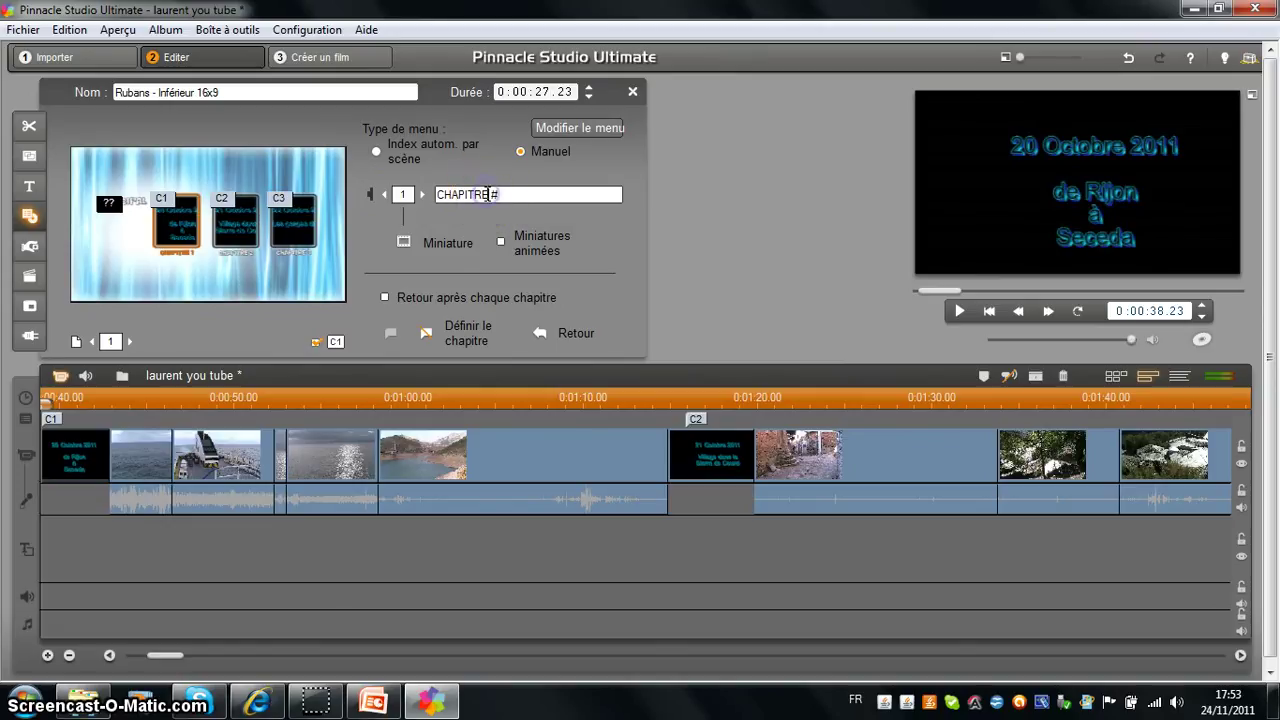
left_click_drag(487, 194, 435, 193)
type("26 octobre")
- Add a return to the menu at the end of the first chapter, just before chapter 2, and close the menu settings
left_click(555, 330)
left_click(240, 575)
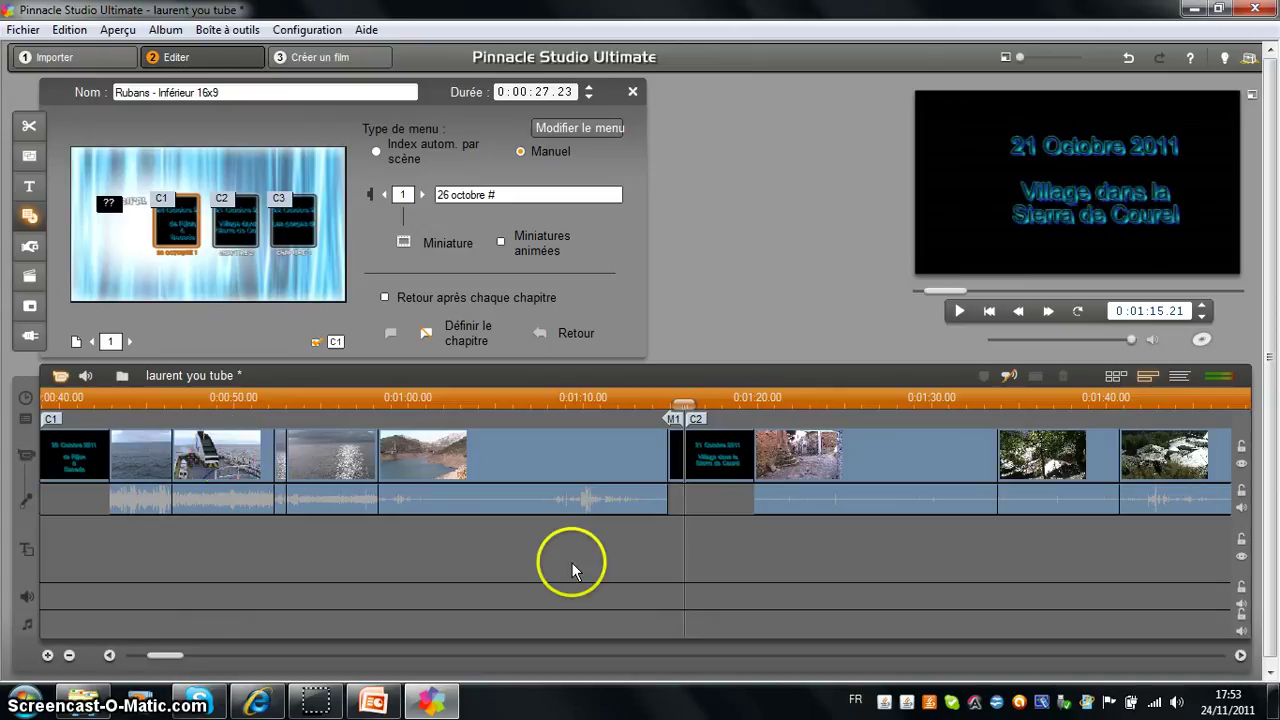
left_click(637, 93)
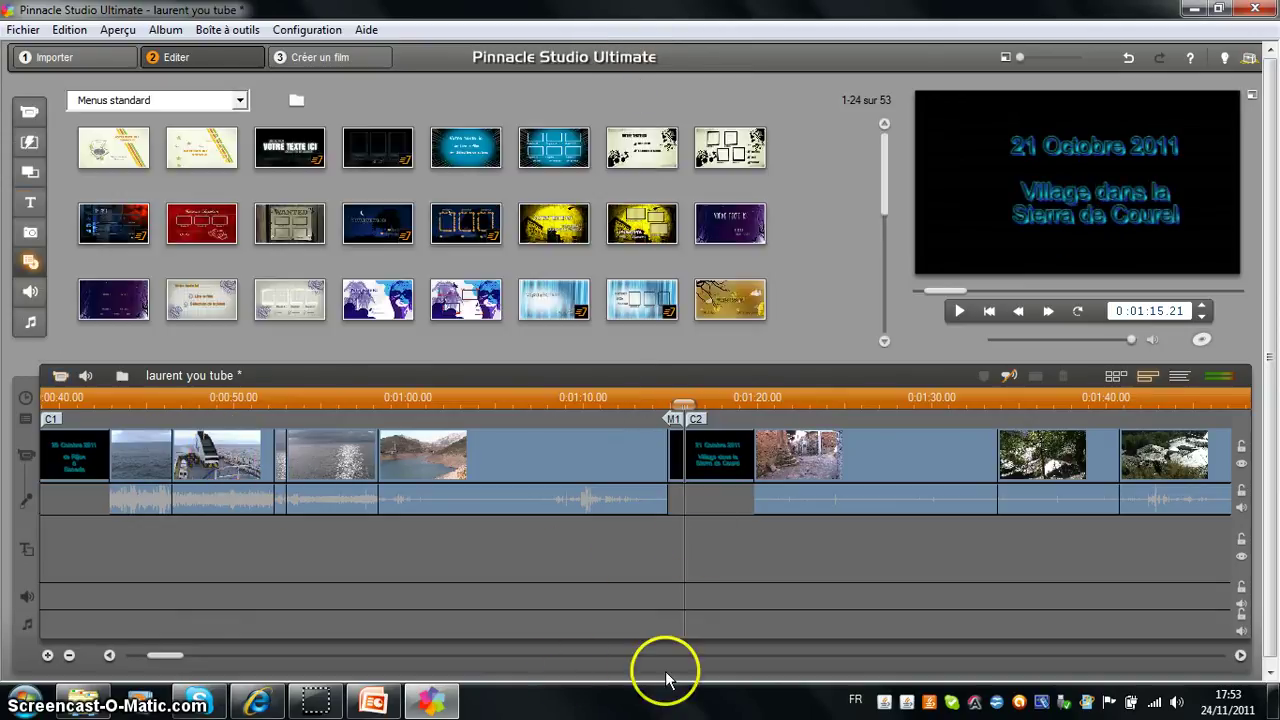
- Preview the film from near the end of the opening title into the menu, viewing the menu full screen before returning to the editor
left_click_drag(686, 406, 155, 430)
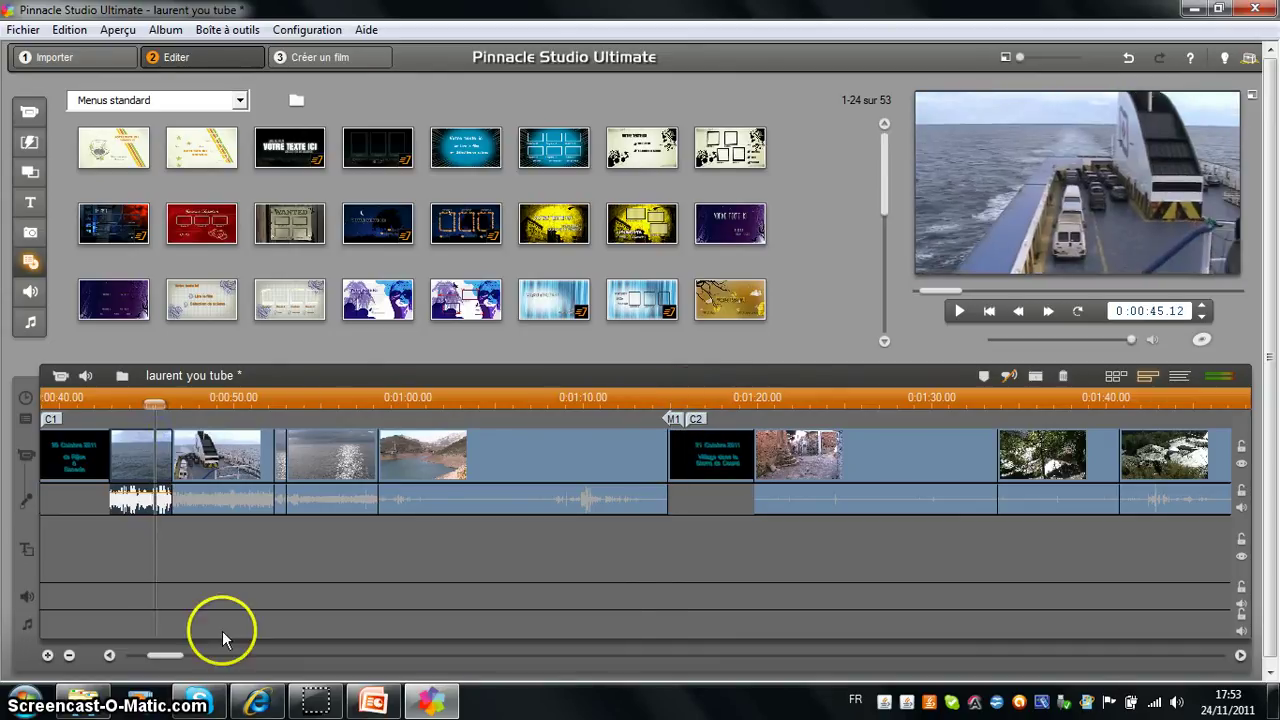
left_click_drag(173, 655, 149, 655)
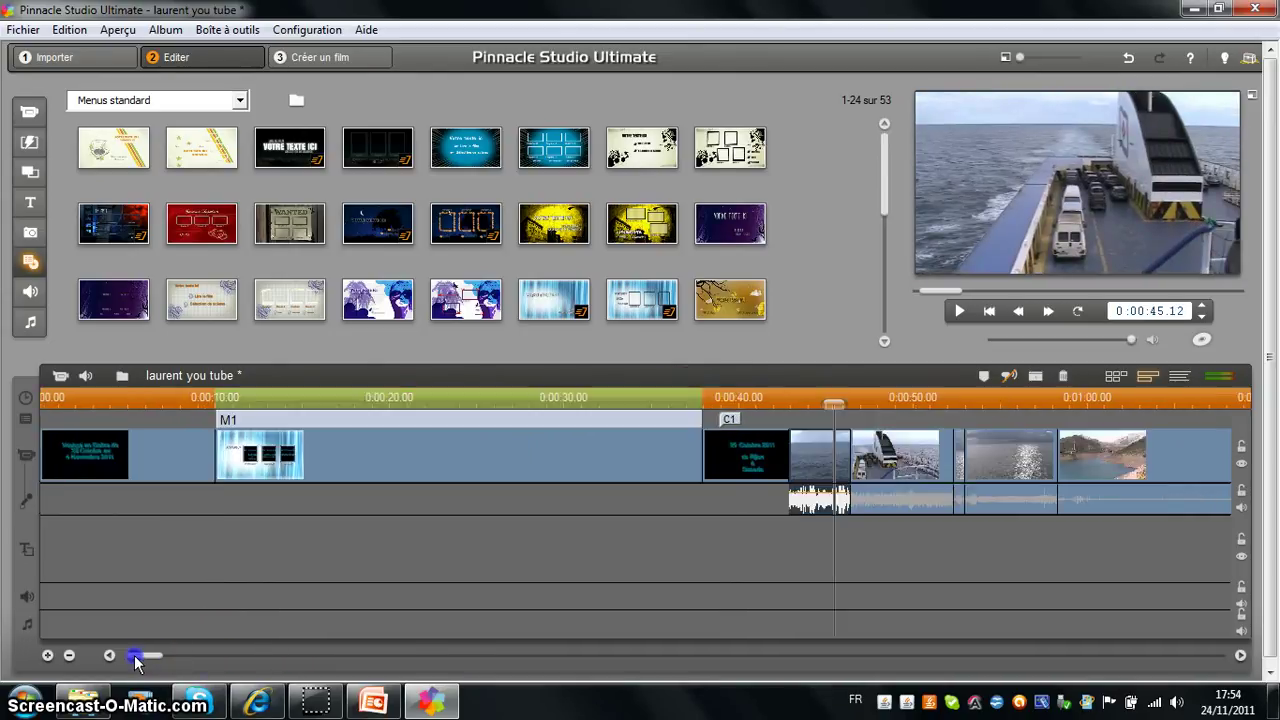
left_click(195, 400)
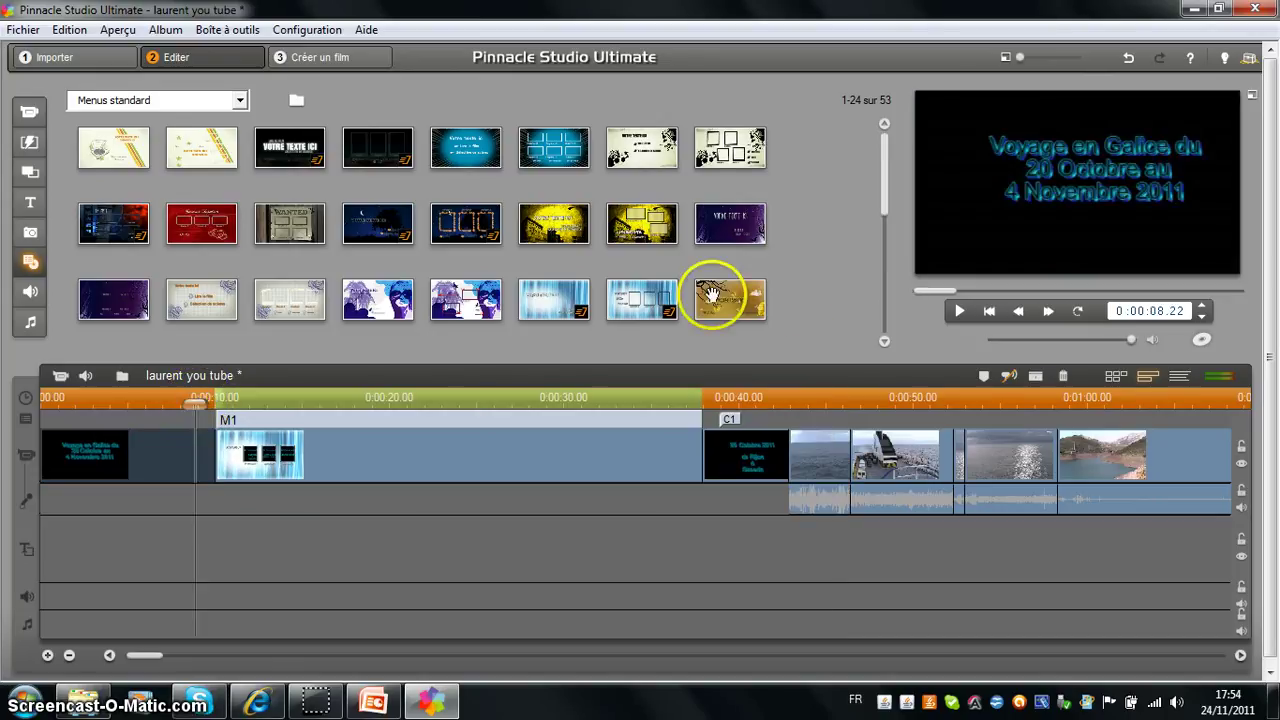
left_click(960, 311)
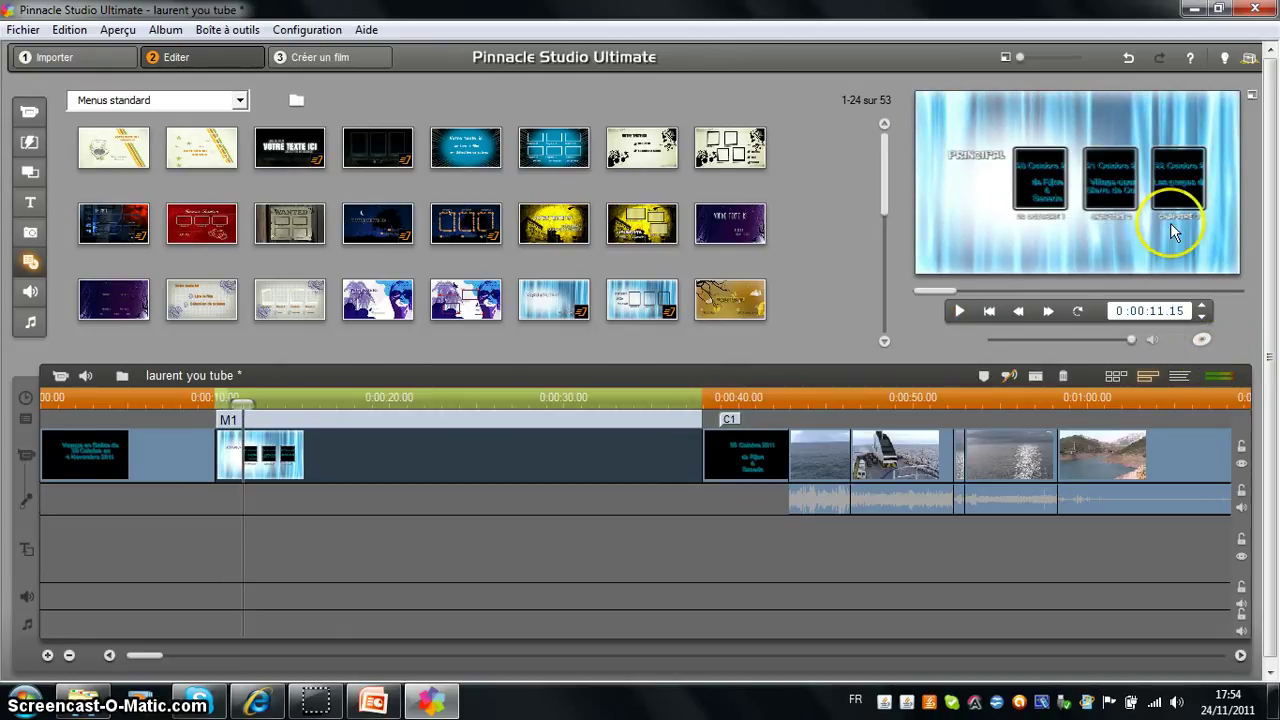
double_click(1142, 222)
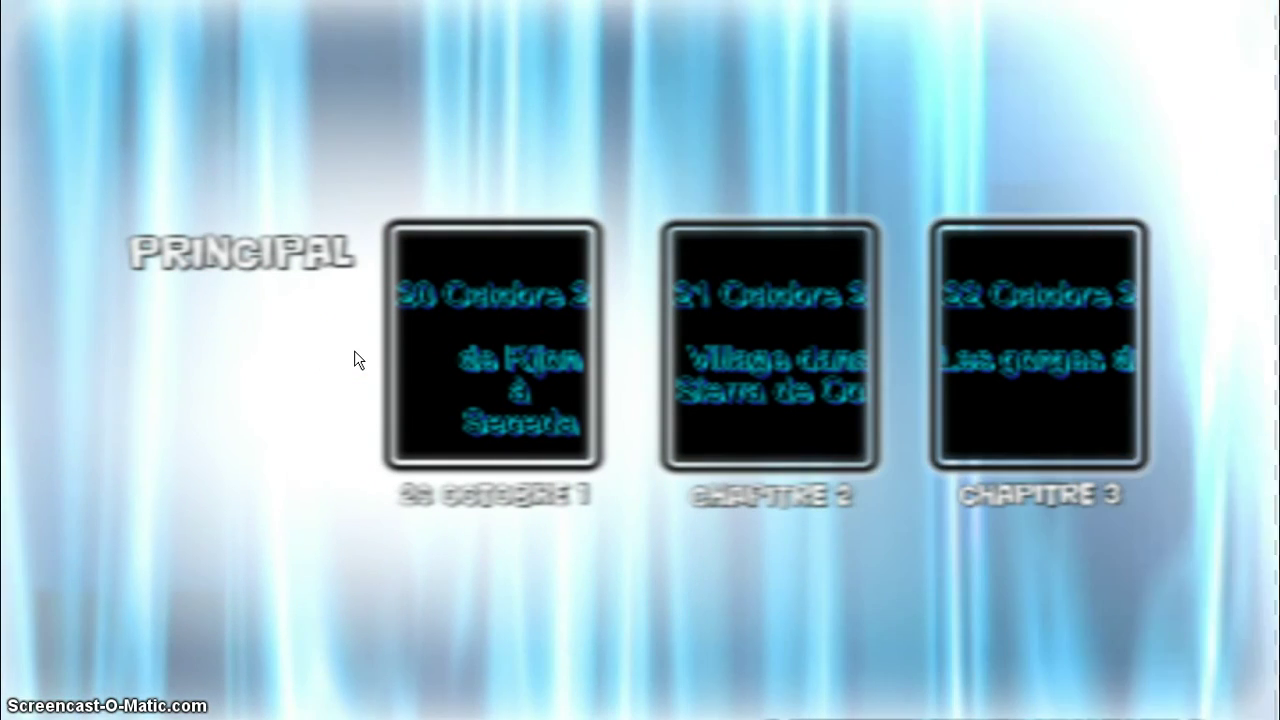
double_click(357, 357)
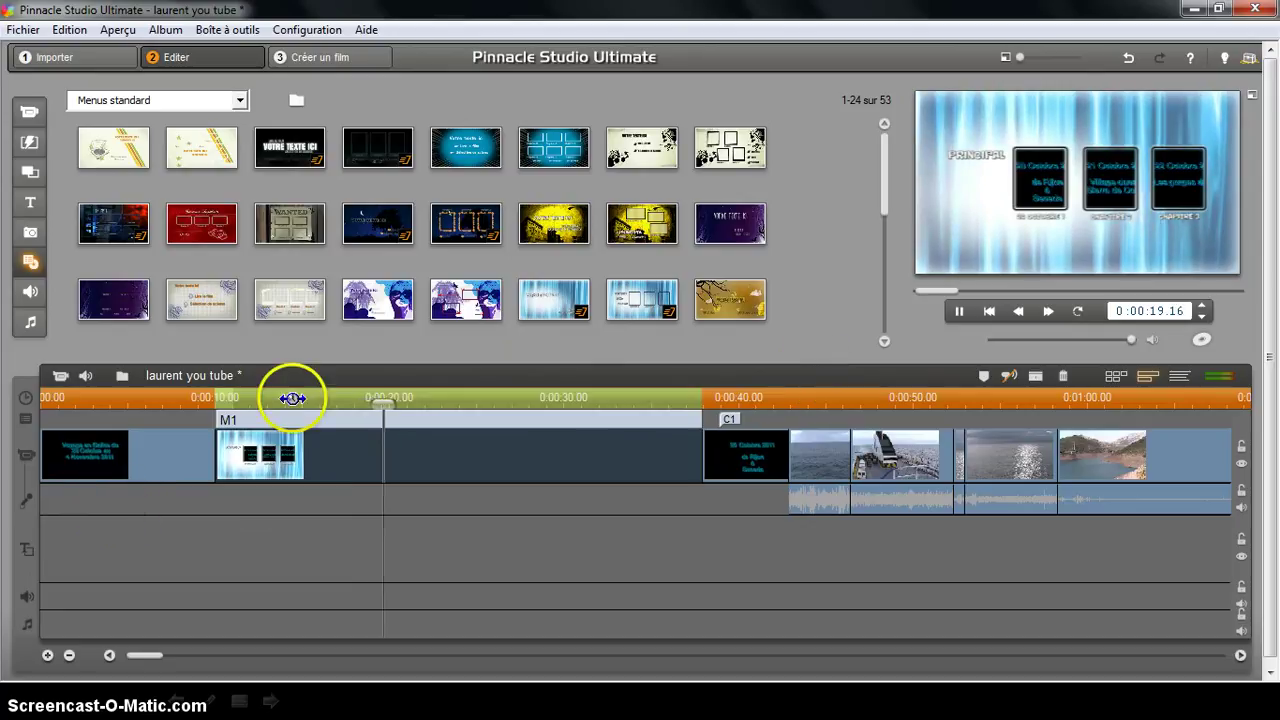
- Switch the preview to DVD player mode, play from the opening title and test the menu's first chapter button, pausing in the chapter
left_click(1201, 339)
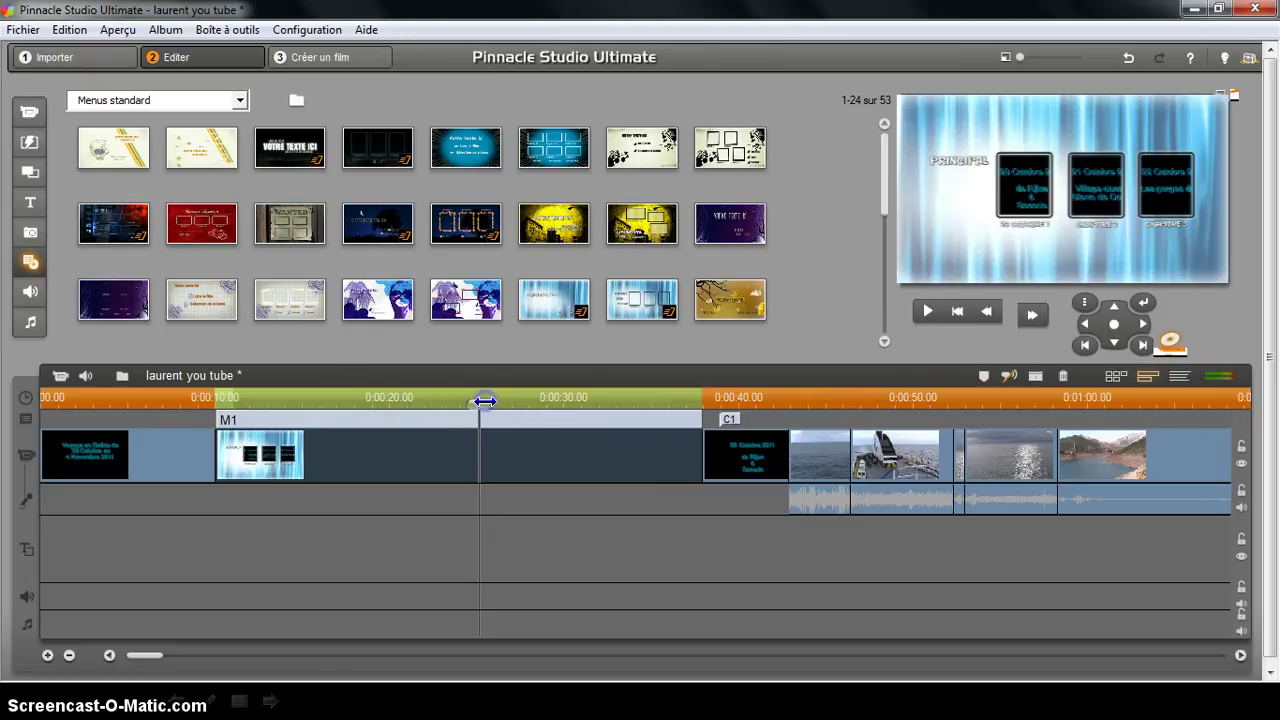
left_click_drag(484, 401, 197, 400)
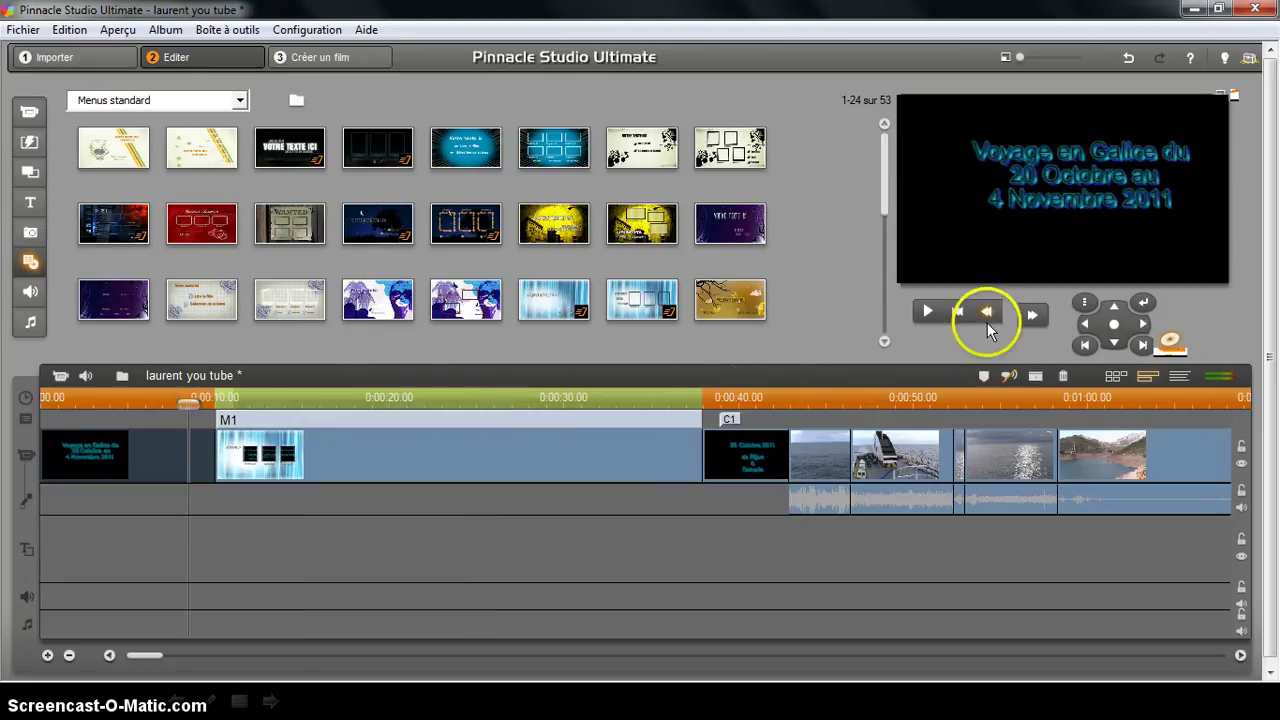
left_click(928, 313)
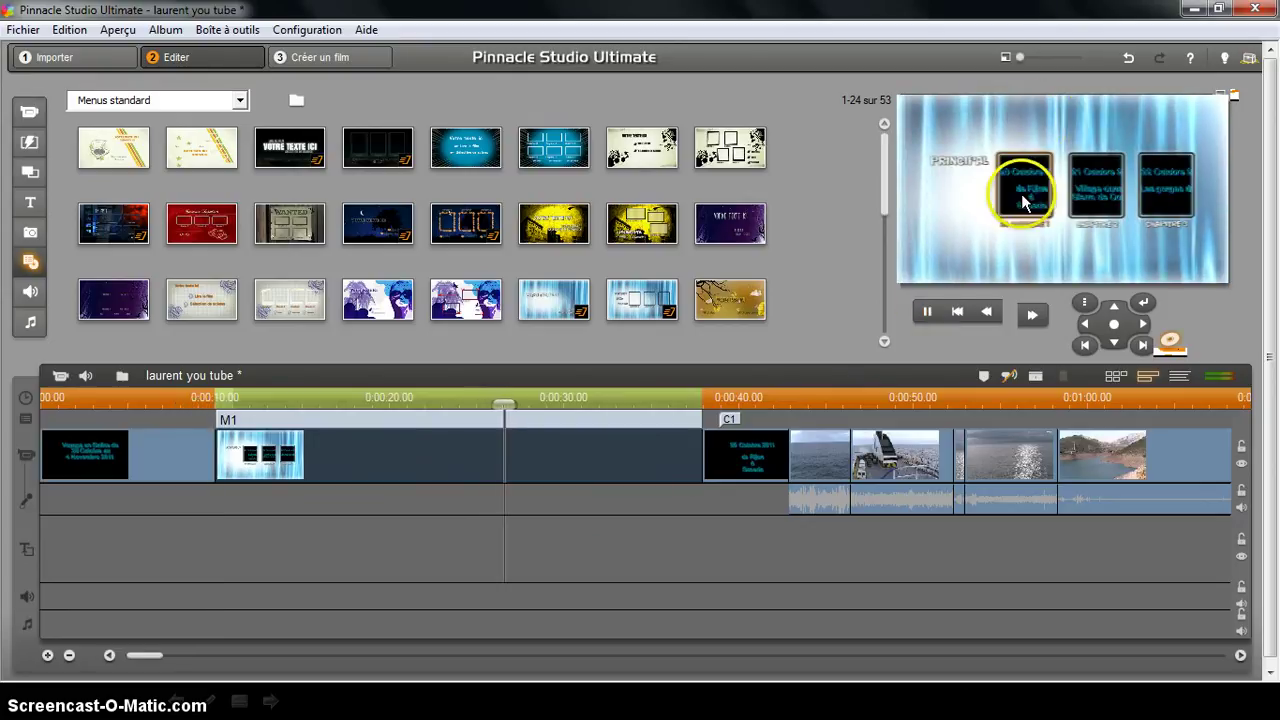
left_click(1024, 229)
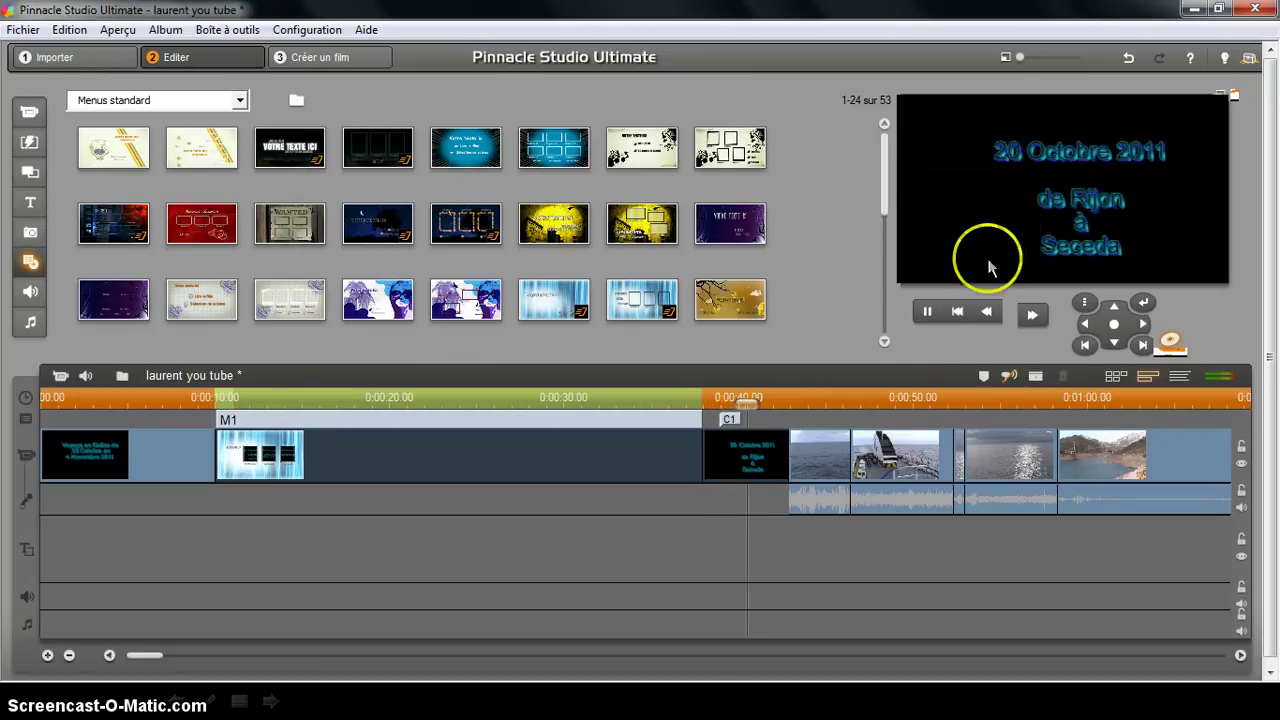
left_click(927, 313)
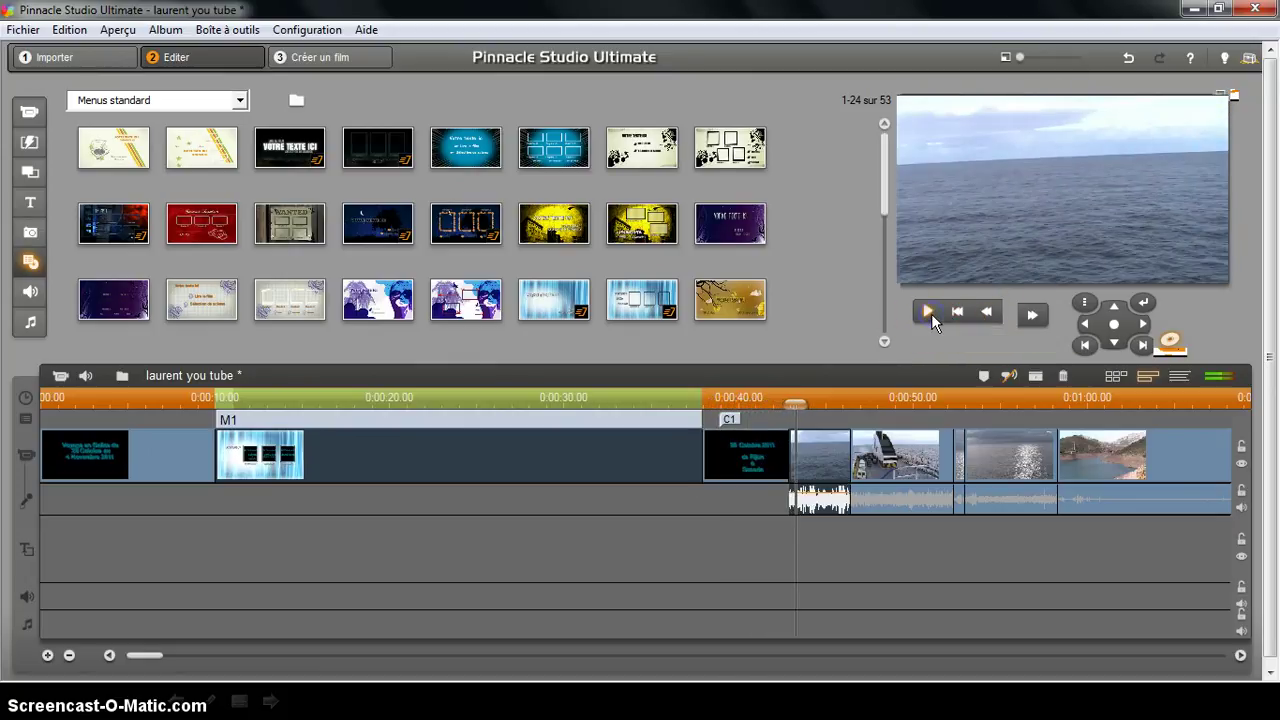
- Replay the menu from just before it starts and test its third chapter button in the DVD preview
left_click(178, 398)
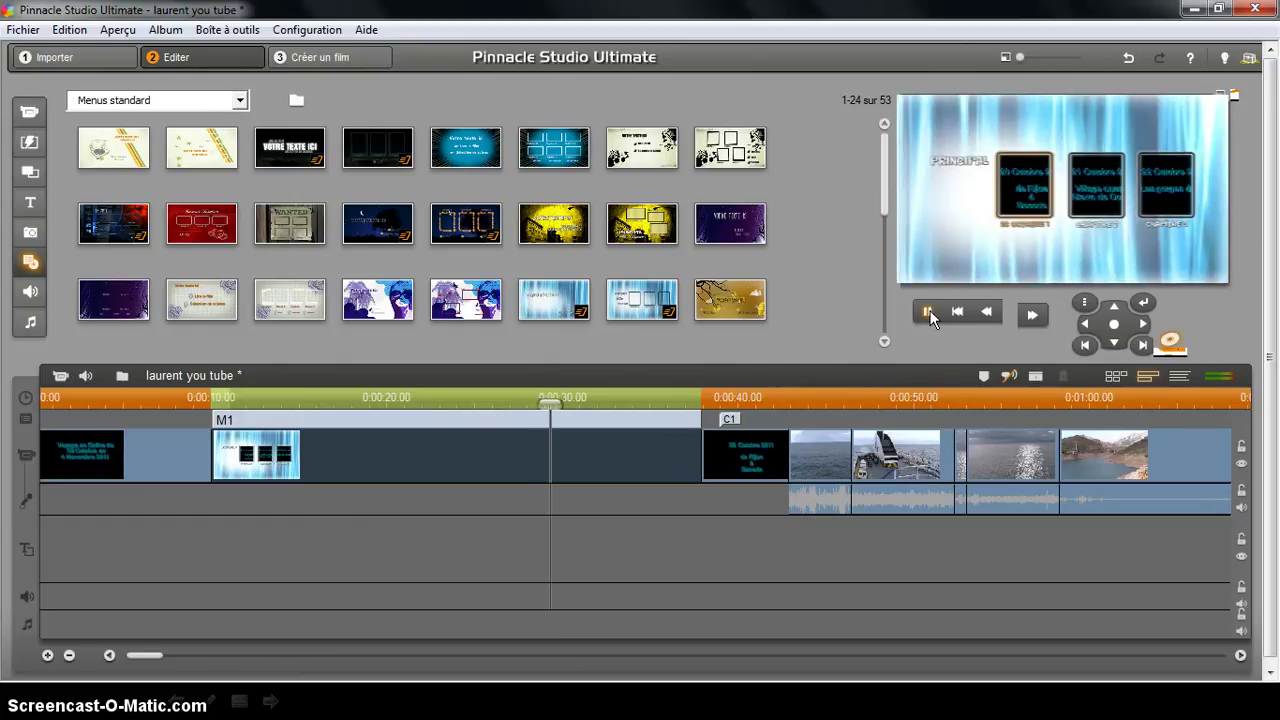
left_click(1160, 222)
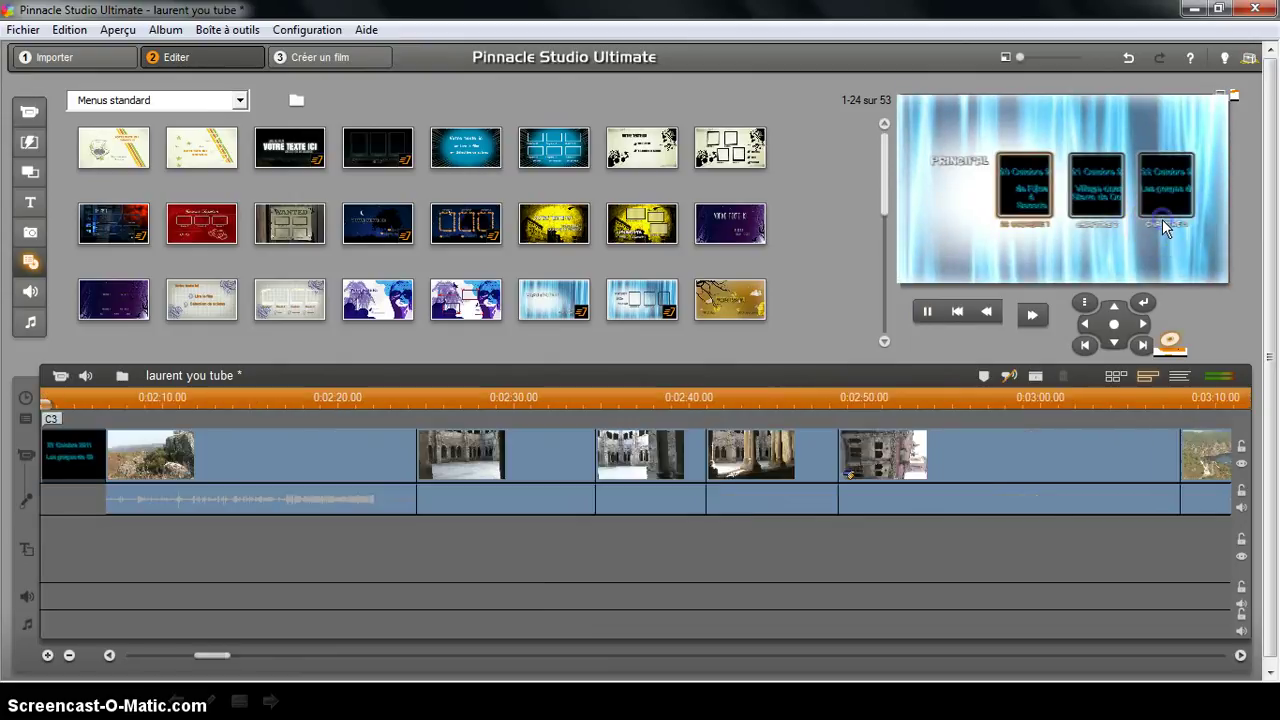